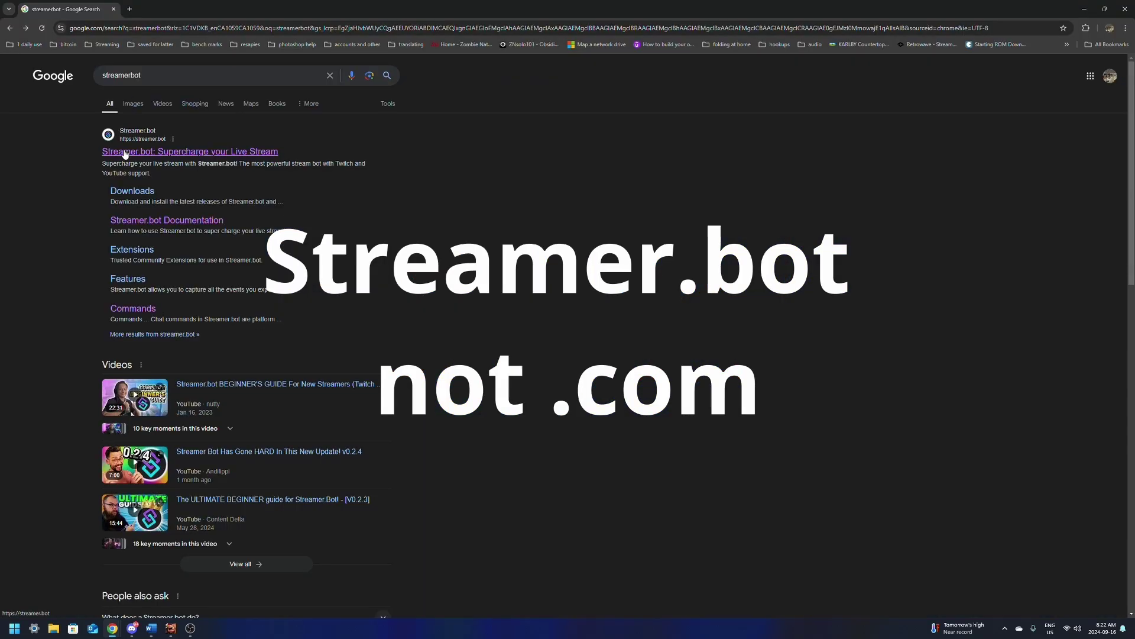
# Step: Download the Streamer.bot v0.2.4 zip from streamer.bot and show it in its Downloads folder
pyautogui.click(125, 152)
pyautogui.click(354, 320)
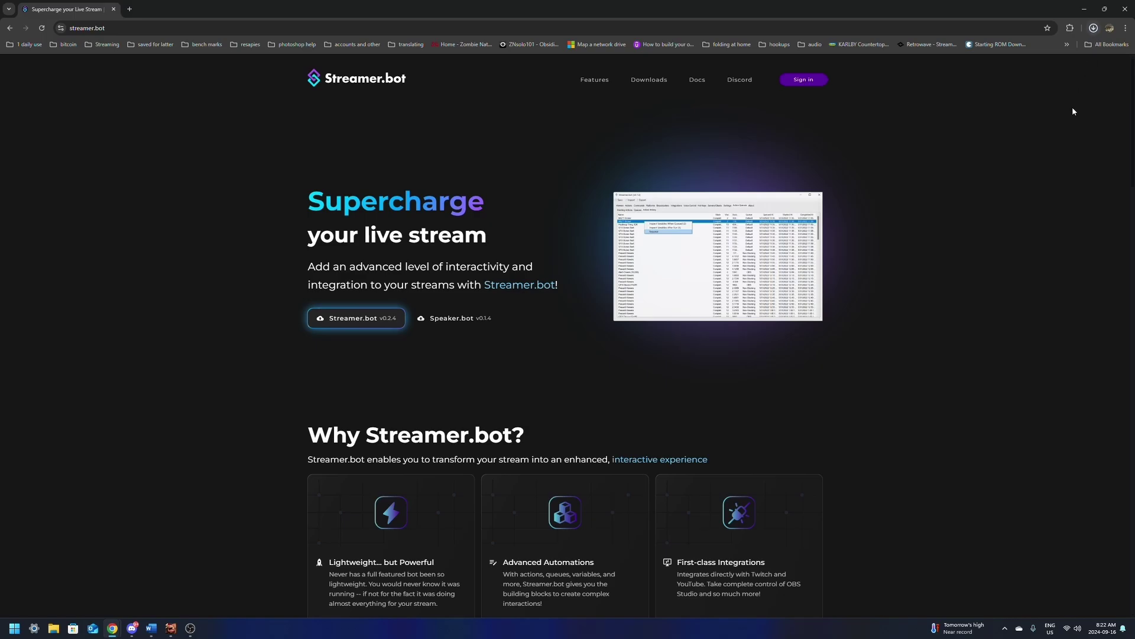
pyautogui.click(1094, 30)
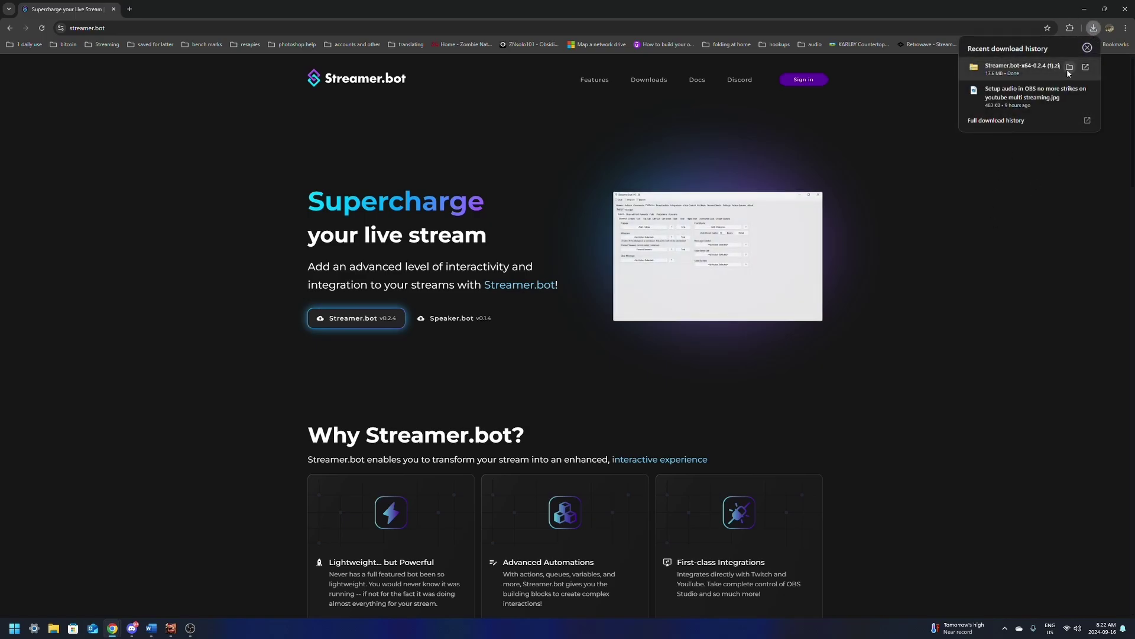
pyautogui.click(1070, 68)
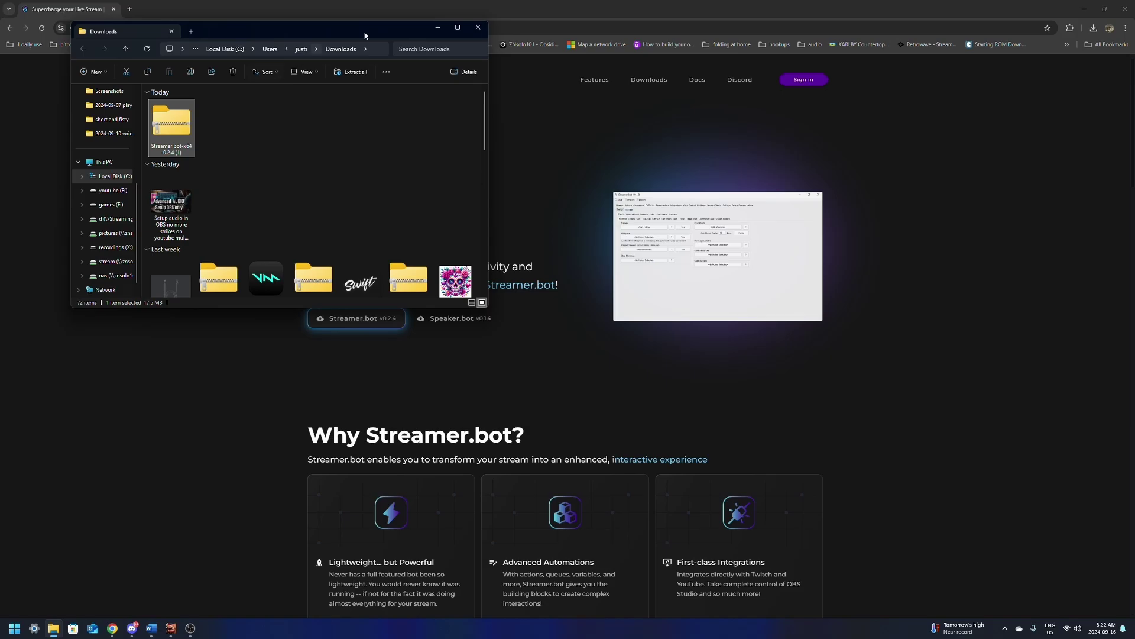
# Step: Move the Streamer.bot zip onto the desktop and extract it into a new folder
pyautogui.click(1084, 8)
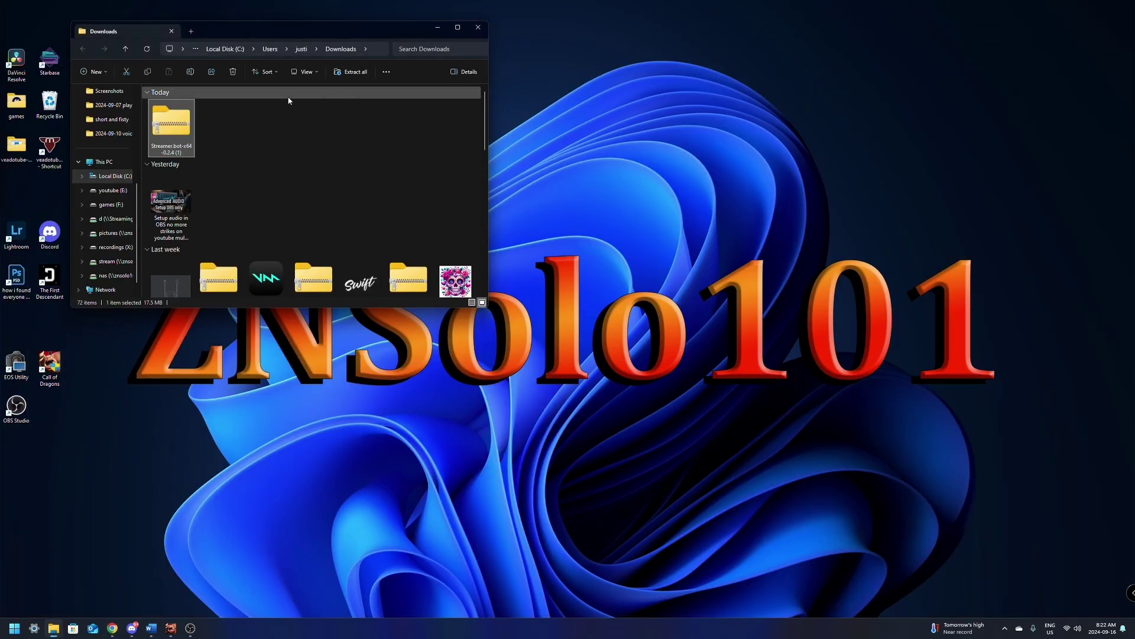
pyautogui.moveTo(290, 33); pyautogui.dragTo(553, 84)
pyautogui.moveTo(437, 178); pyautogui.dragTo(238, 181)
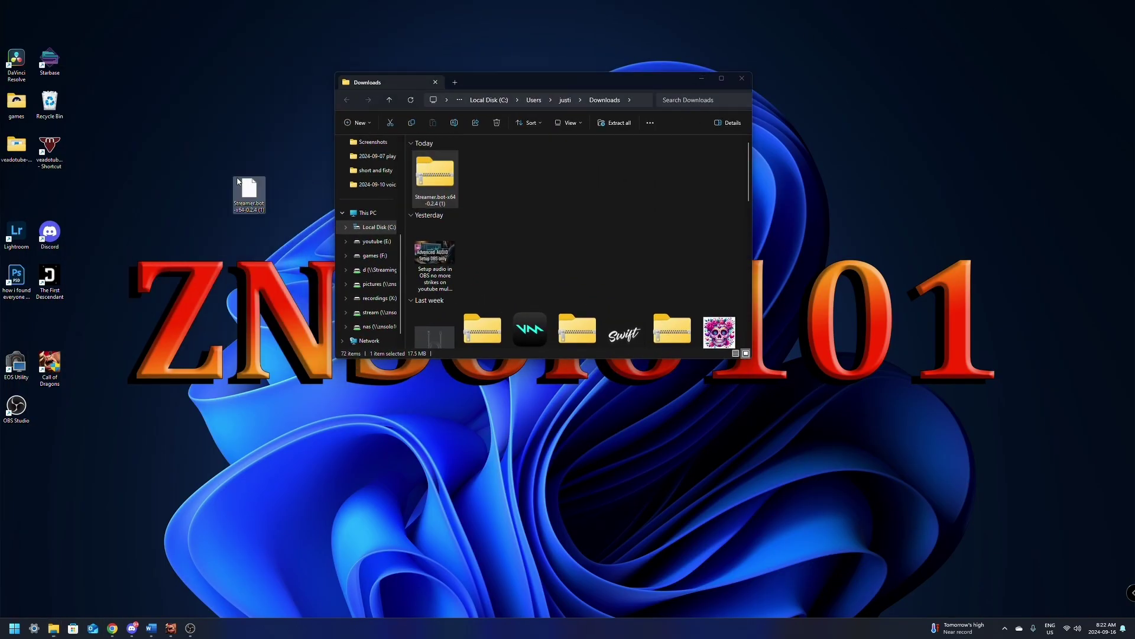
pyautogui.rightClick(238, 181)
pyautogui.click(295, 263)
pyautogui.press('Return')
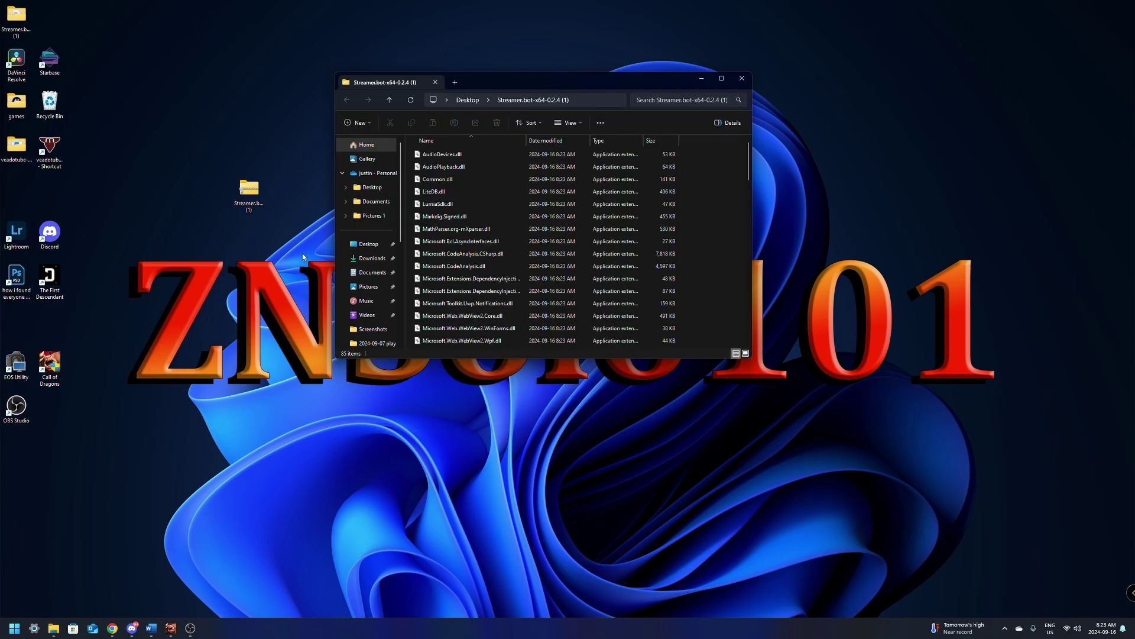
# Step: Delete the zip and open the extracted Streamer.bot-x64-0.2.4 folder to find the Streamer.bot application
pyautogui.click(742, 79)
pyautogui.moveTo(16, 17); pyautogui.dragTo(215, 191)
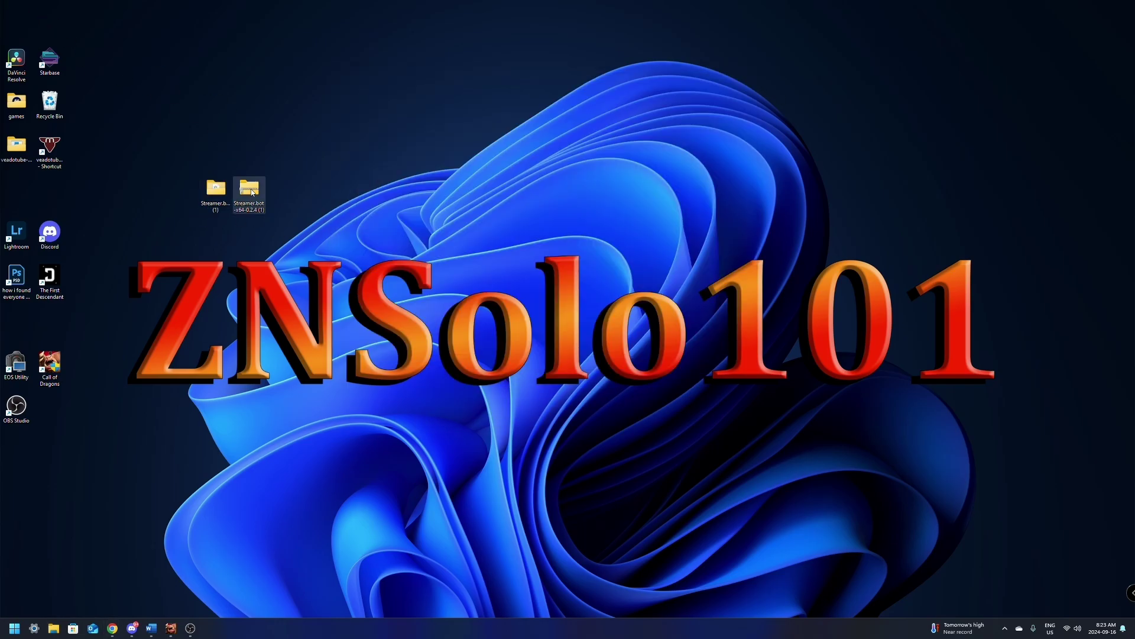
pyautogui.rightClick(252, 192)
pyautogui.click(333, 200)
pyautogui.doubleClick(220, 192)
pyautogui.scroll(-8, 441, 190)
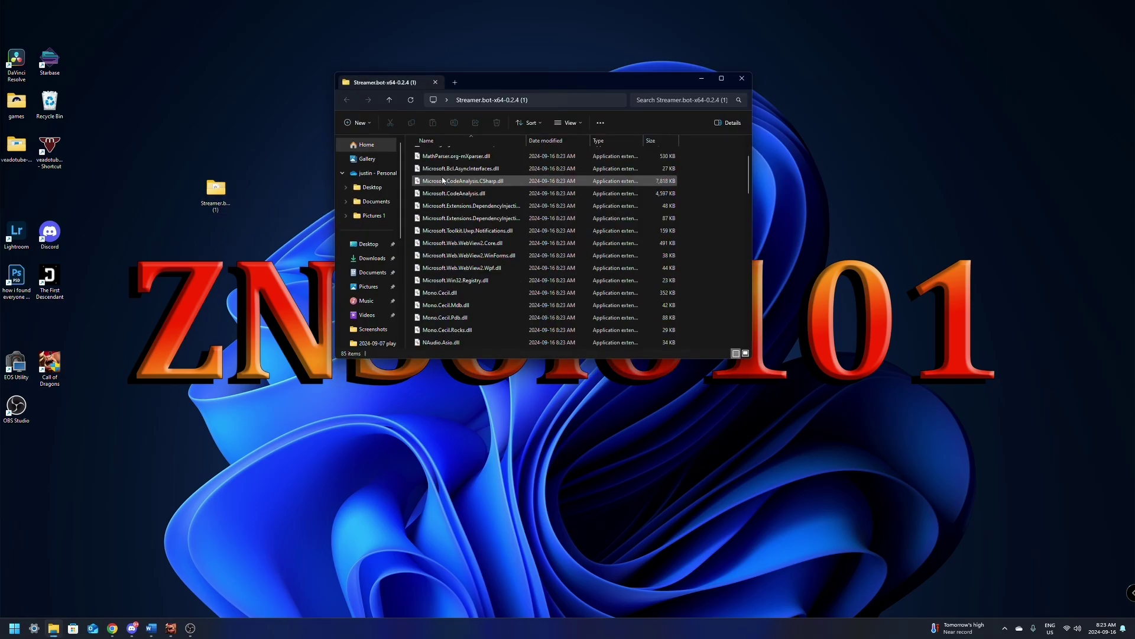
pyautogui.scroll(-4, 441, 189)
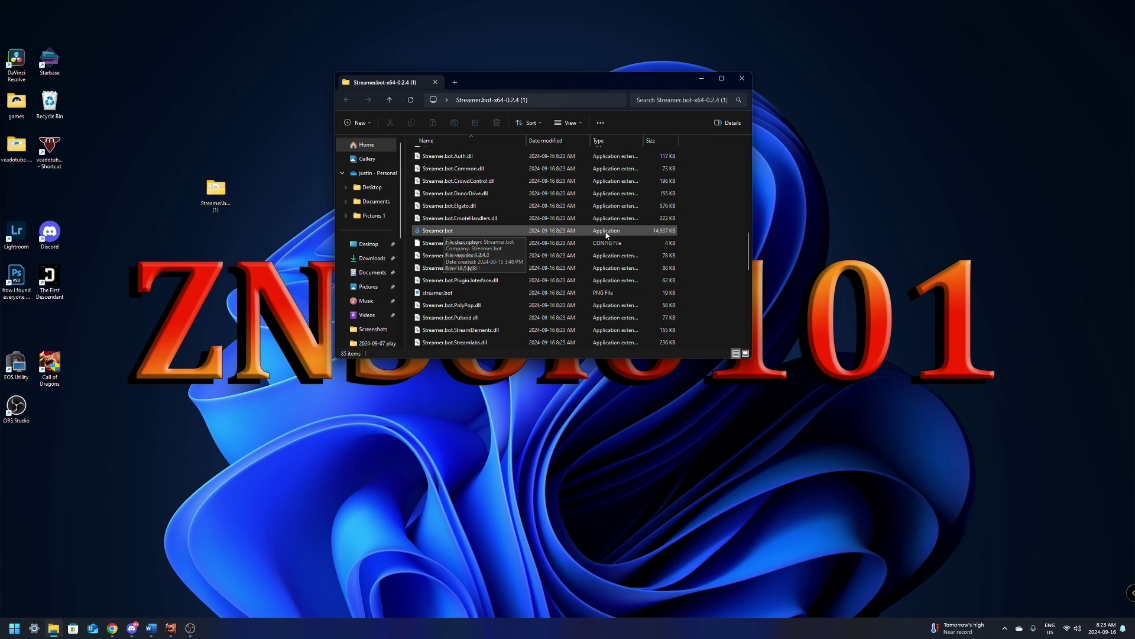
# Step: Create a desktop shortcut to the Streamer.bot application via Send to > Desktop
pyautogui.click(437, 233)
pyautogui.rightClick(437, 233)
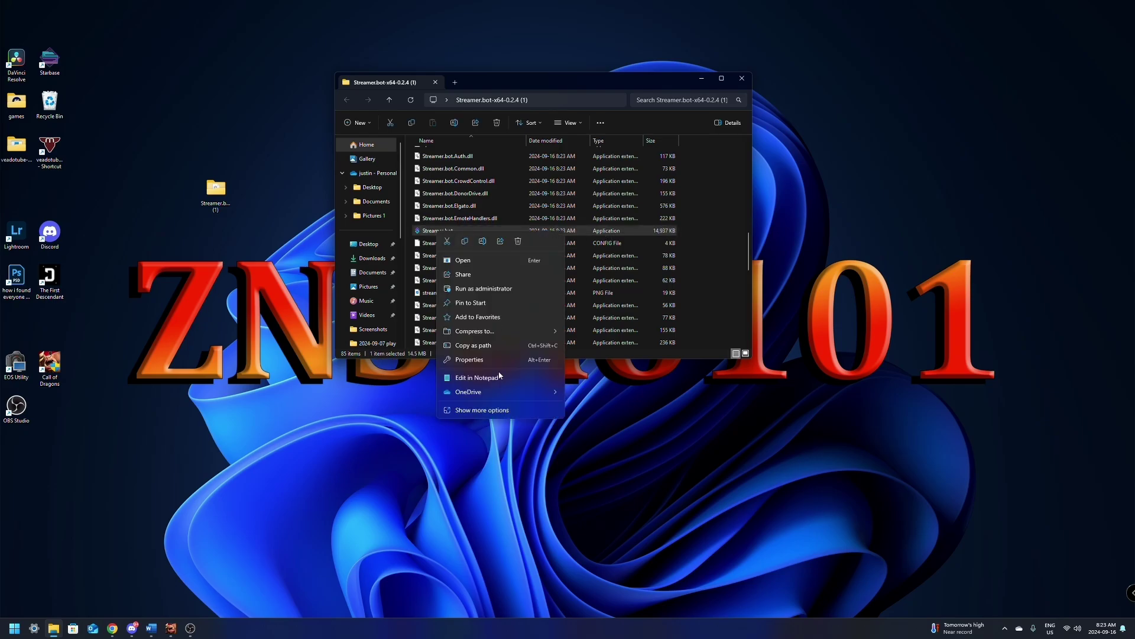
pyautogui.click(481, 412)
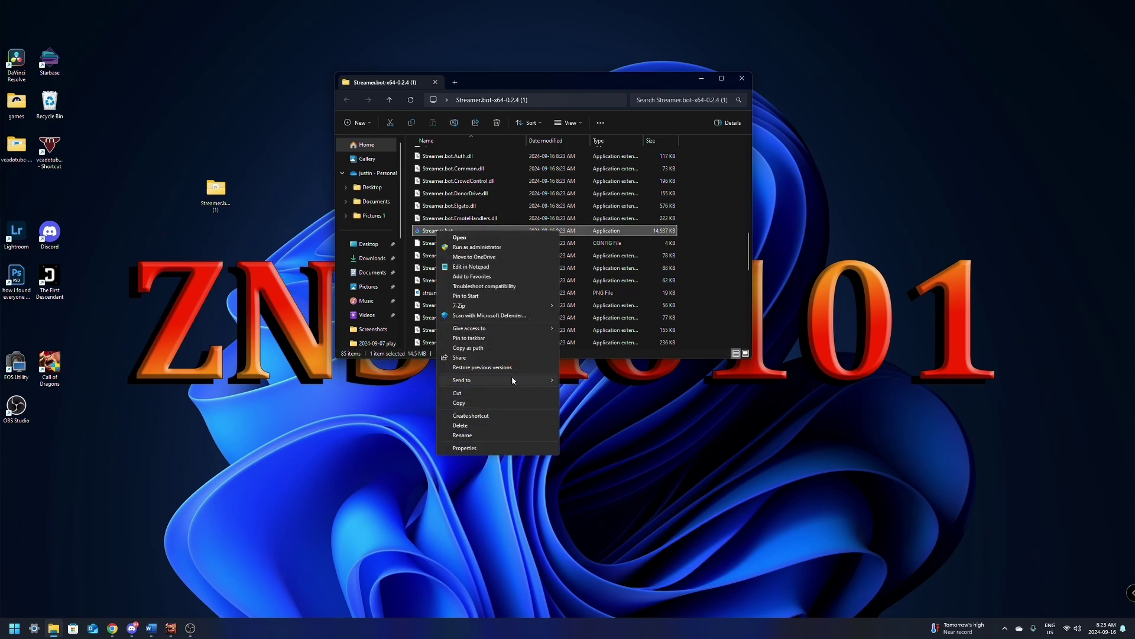
pyautogui.moveTo(473, 378)
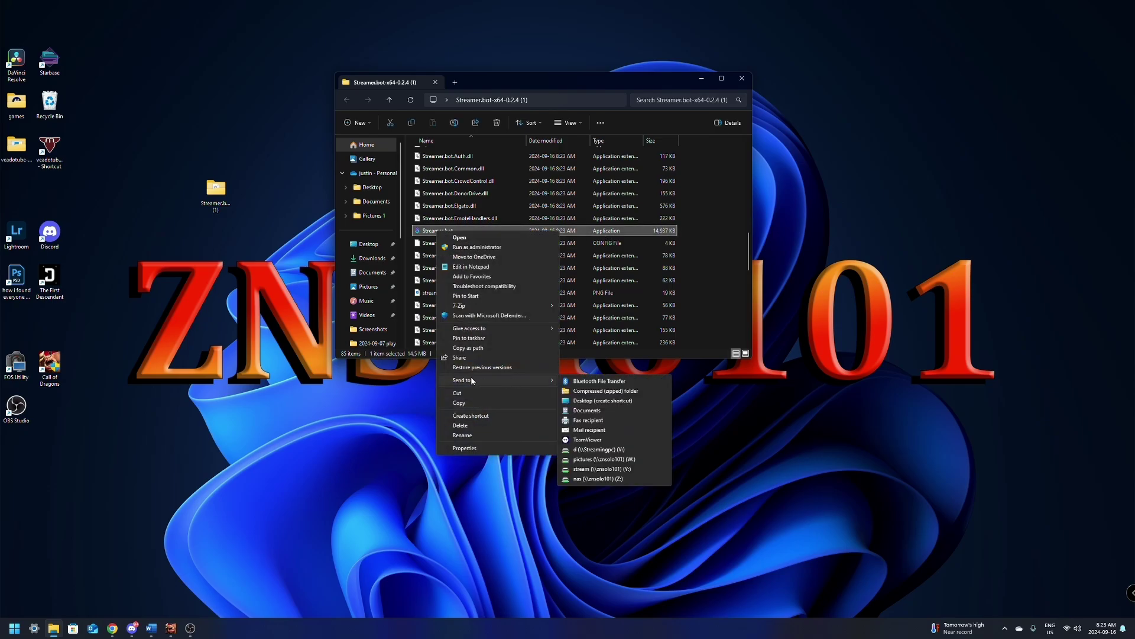
pyautogui.click(596, 404)
pyautogui.moveTo(16, 19); pyautogui.dragTo(123, 252)
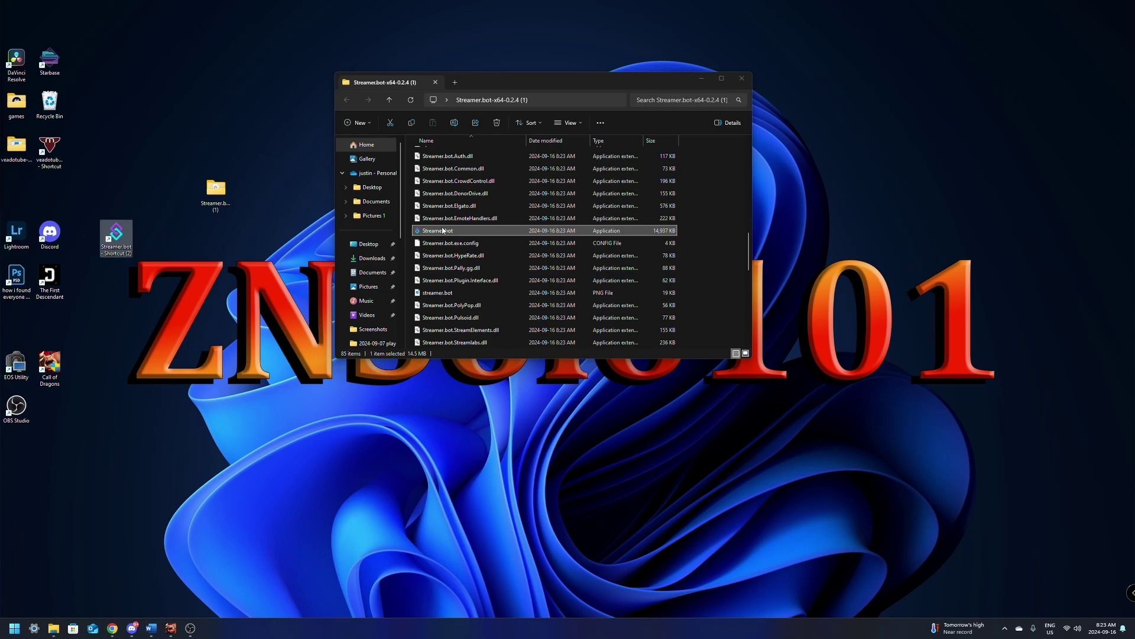
# Step: Close the folder window, place the shortcut beside the extracted folder, and launch Streamer.bot
pyautogui.click(743, 80)
pyautogui.moveTo(116, 236); pyautogui.dragTo(182, 192)
pyautogui.doubleClick(175, 195)
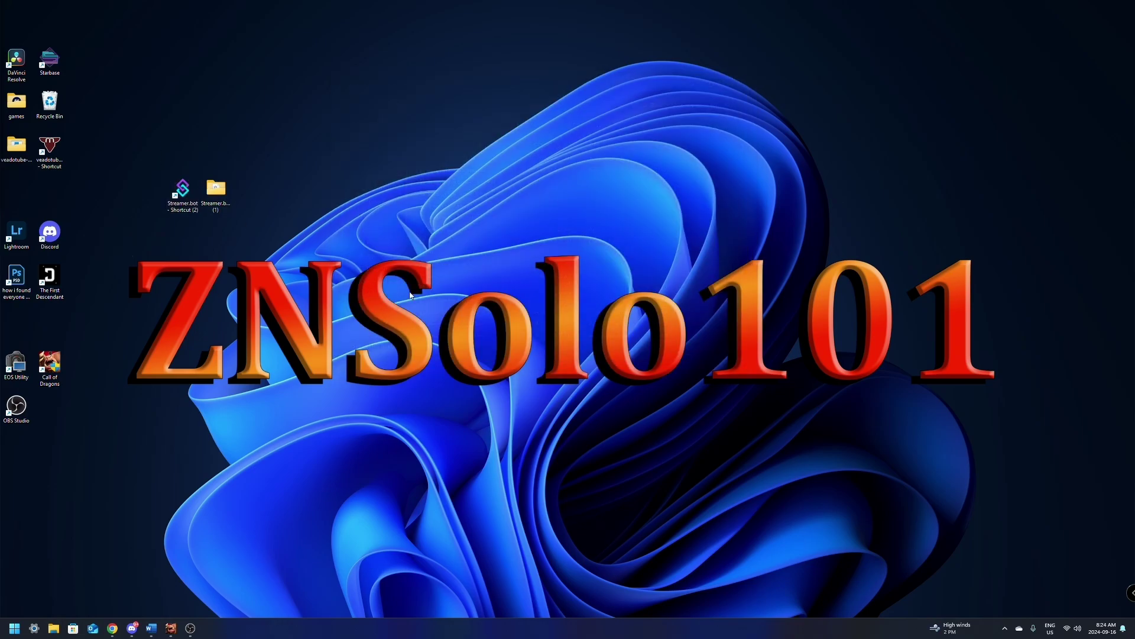
# Step: Bypass the SmartScreen warning with More info and Run anyway to start Streamer.bot 0.2.4
pyautogui.click(472, 248)
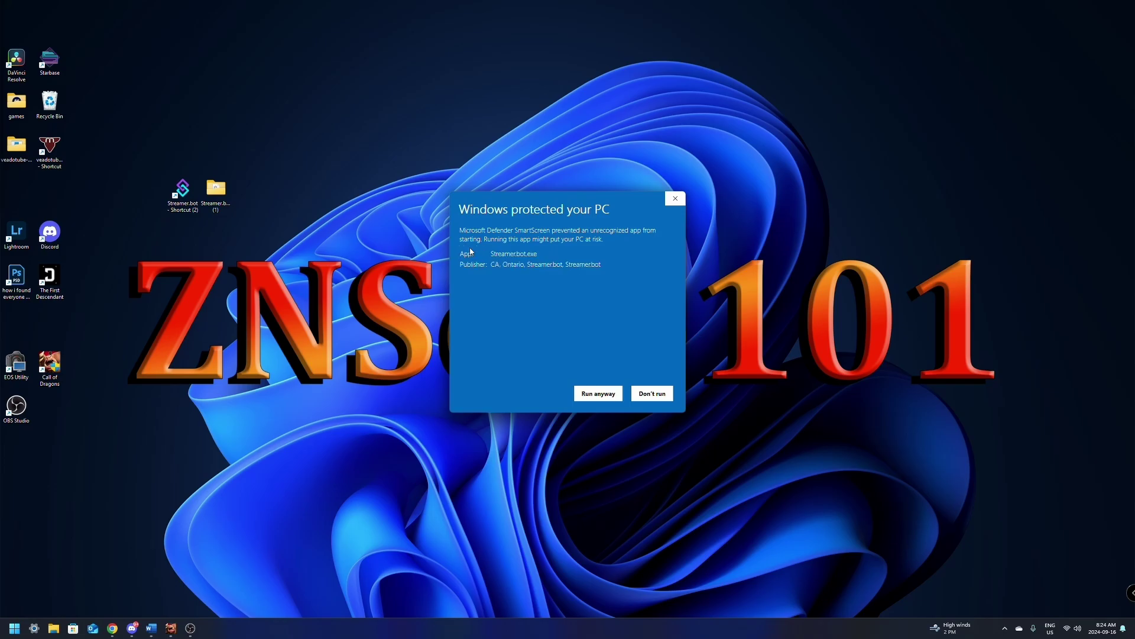
pyautogui.click(597, 393)
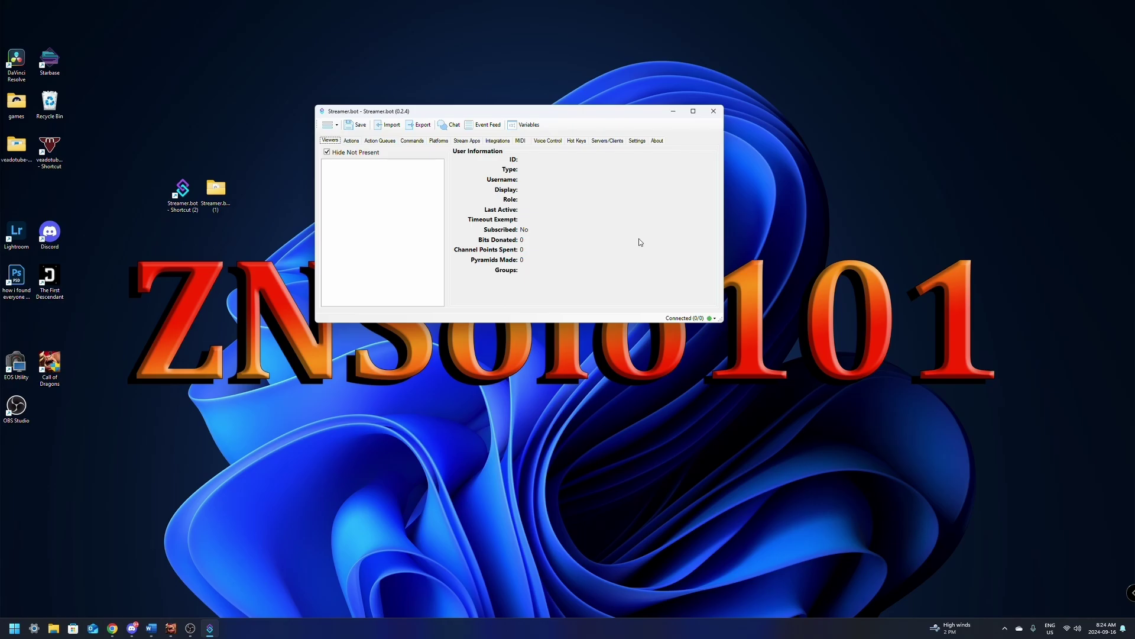
# Step: Start the Twitch broadcaster account login from Platforms > Twitch > Accounts
pyautogui.click(438, 141)
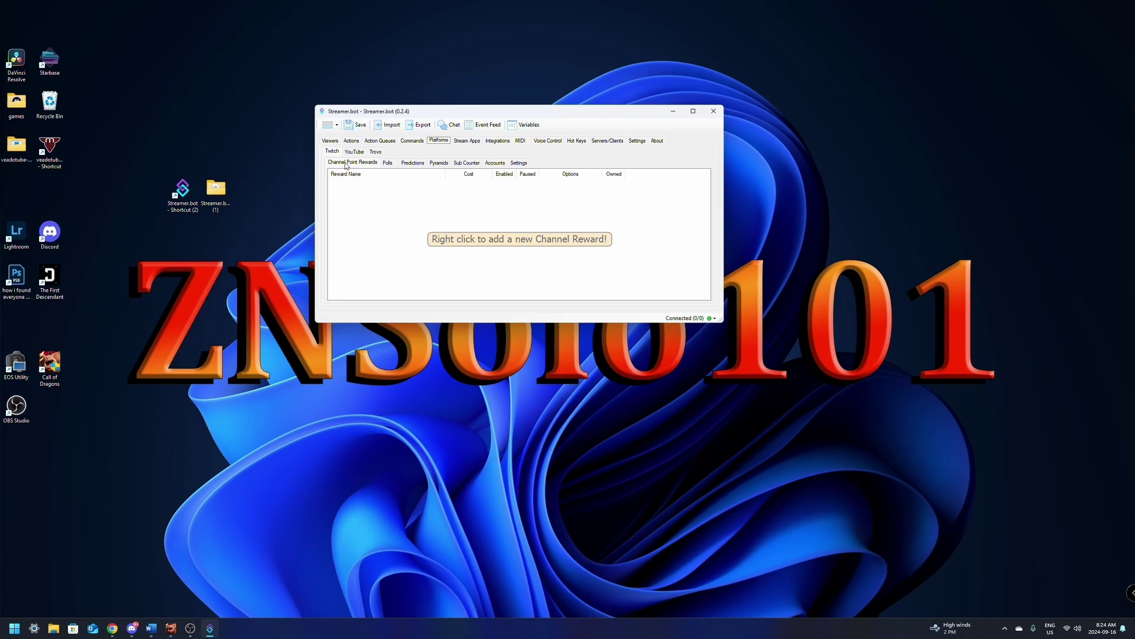
pyautogui.click(497, 163)
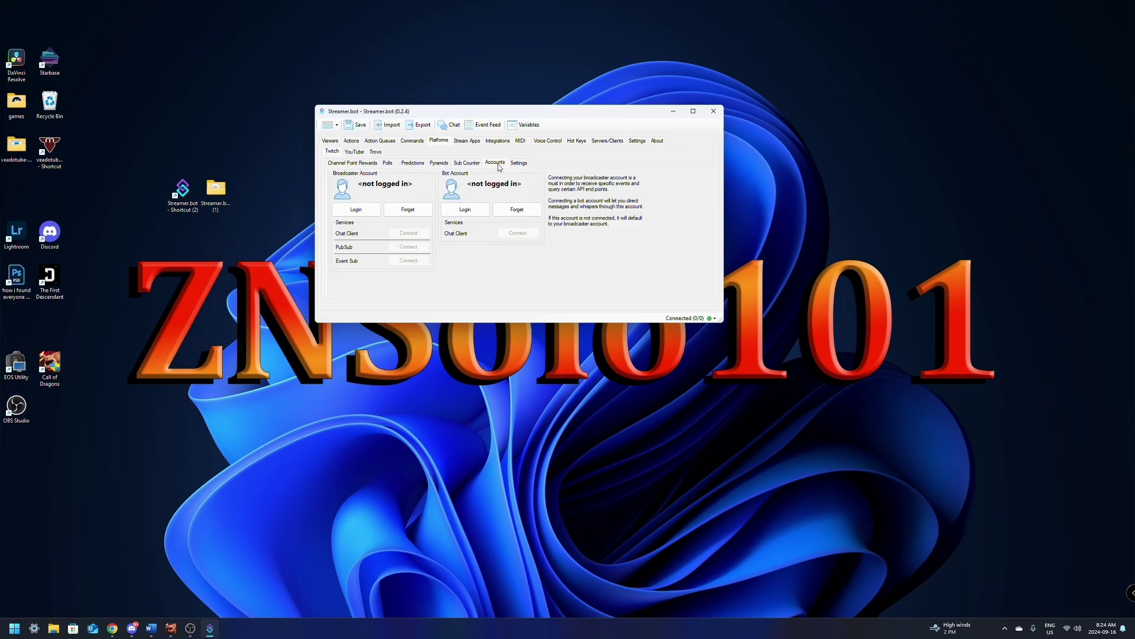
pyautogui.click(356, 211)
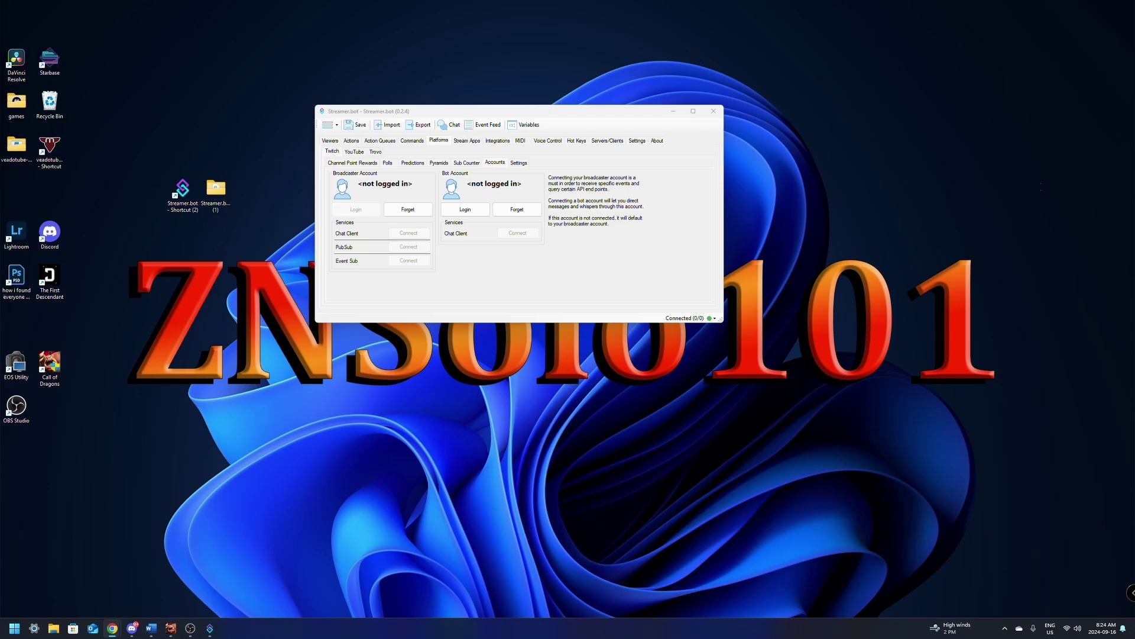
pyautogui.scroll(-15, 553, 503)
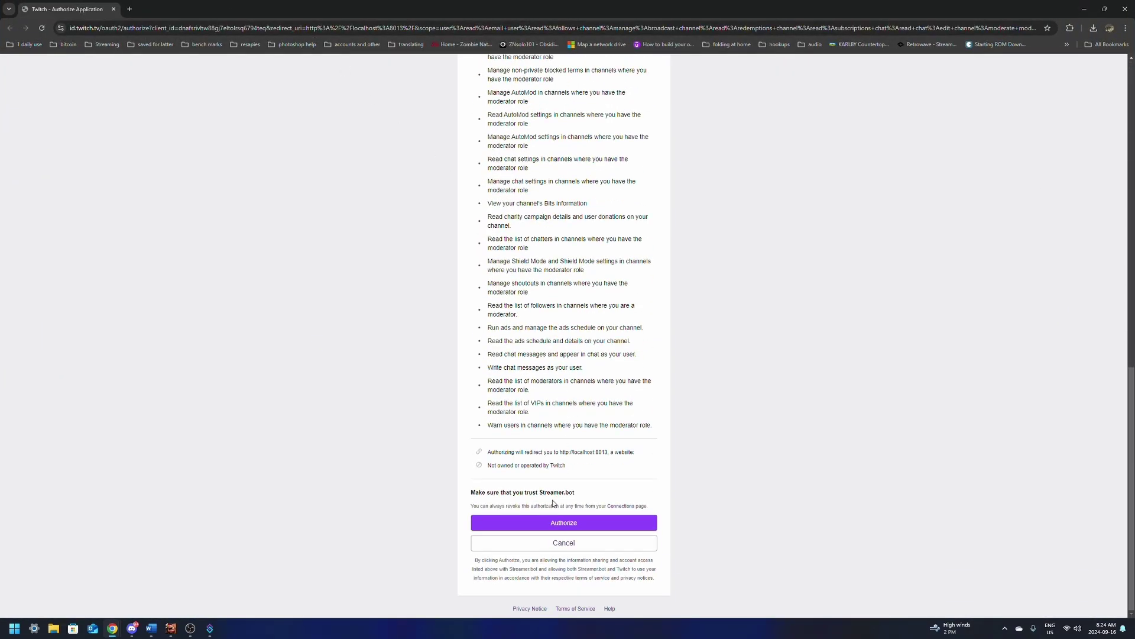
# Step: Authorize Streamer.bot on Twitch and close the Logged In Successfully tab
pyautogui.click(562, 521)
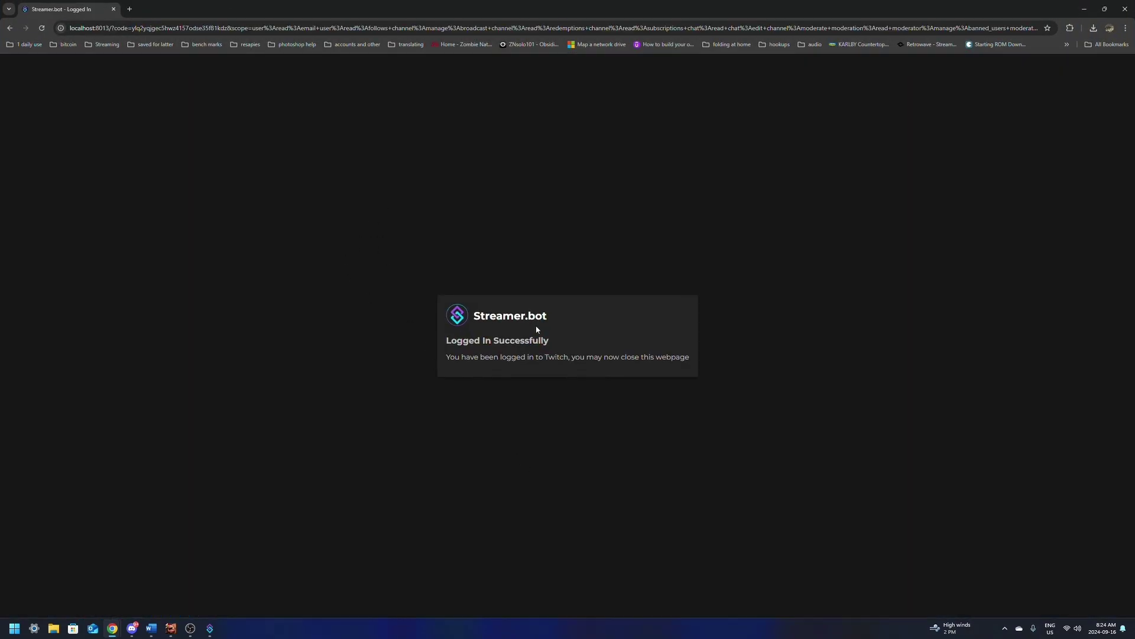
pyautogui.click(114, 9)
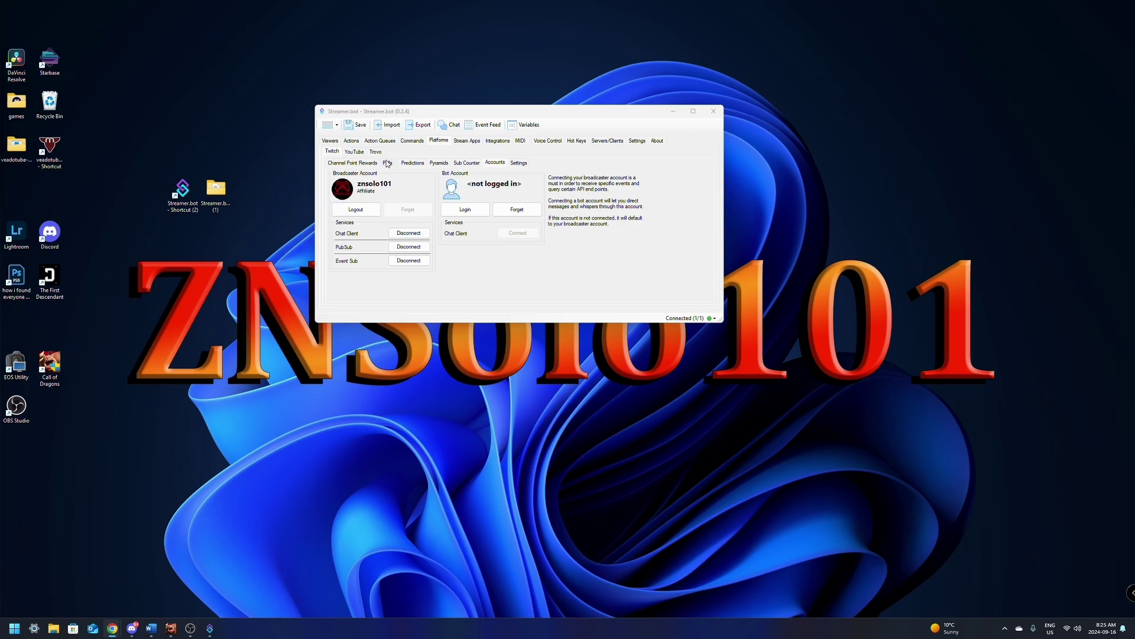
# Step: Show the Stream Apps OBS page and move the Streamer.bot window to the top left
pyautogui.click(468, 141)
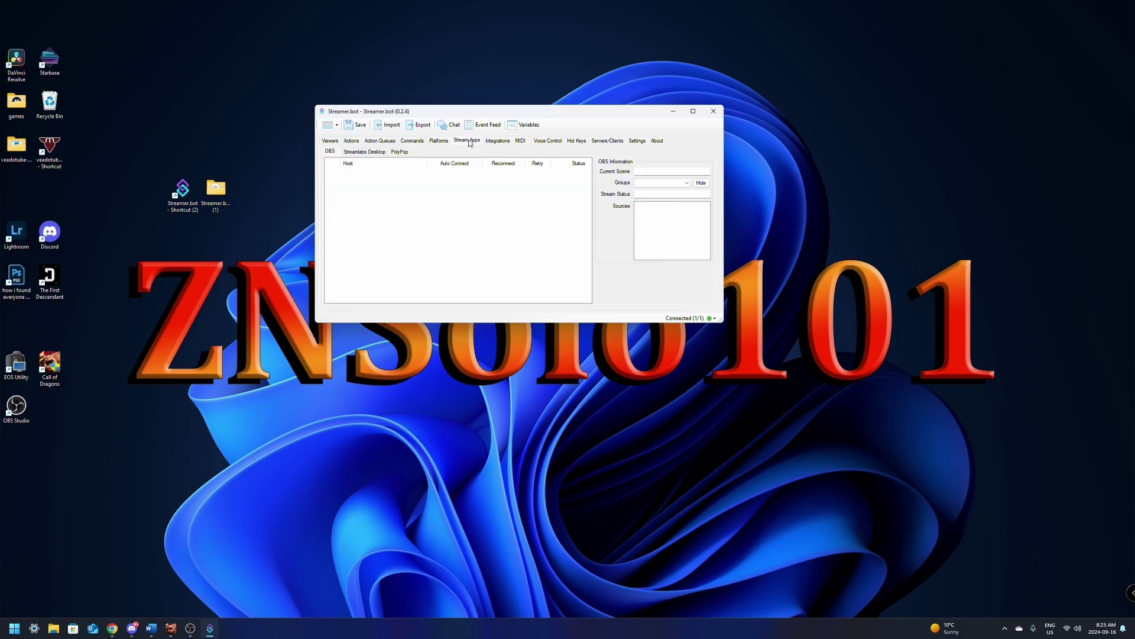
pyautogui.moveTo(512, 115); pyautogui.dragTo(335, 92)
# Step: In OBS, open Tools > WebSocket Server Settings and enable the WebSocket server
pyautogui.moveTo(191, 628)
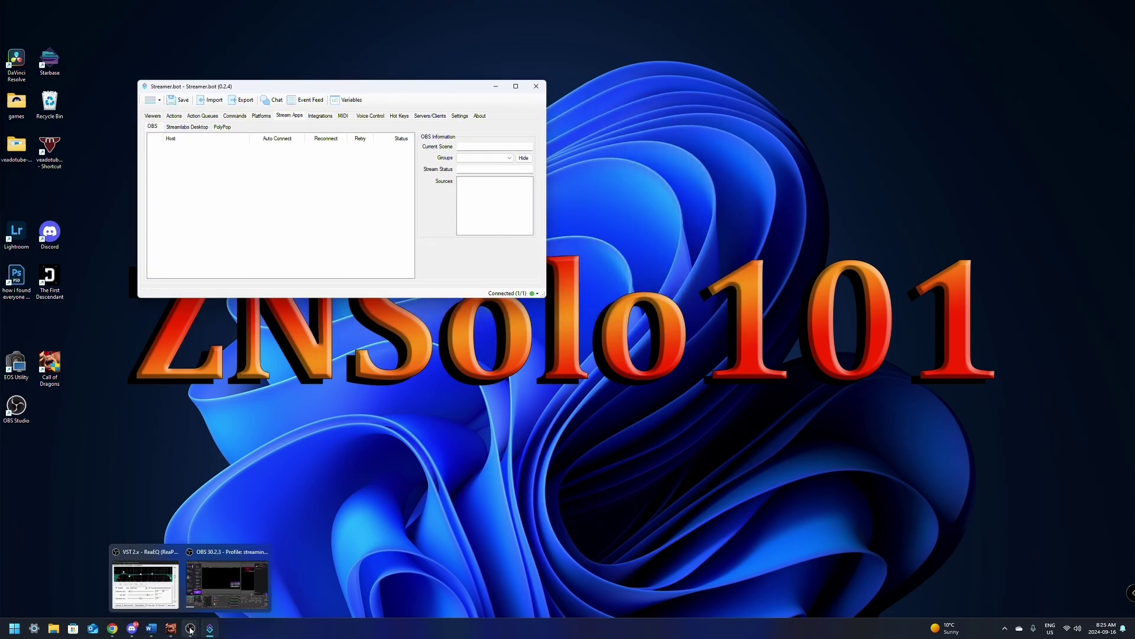
pyautogui.click(215, 585)
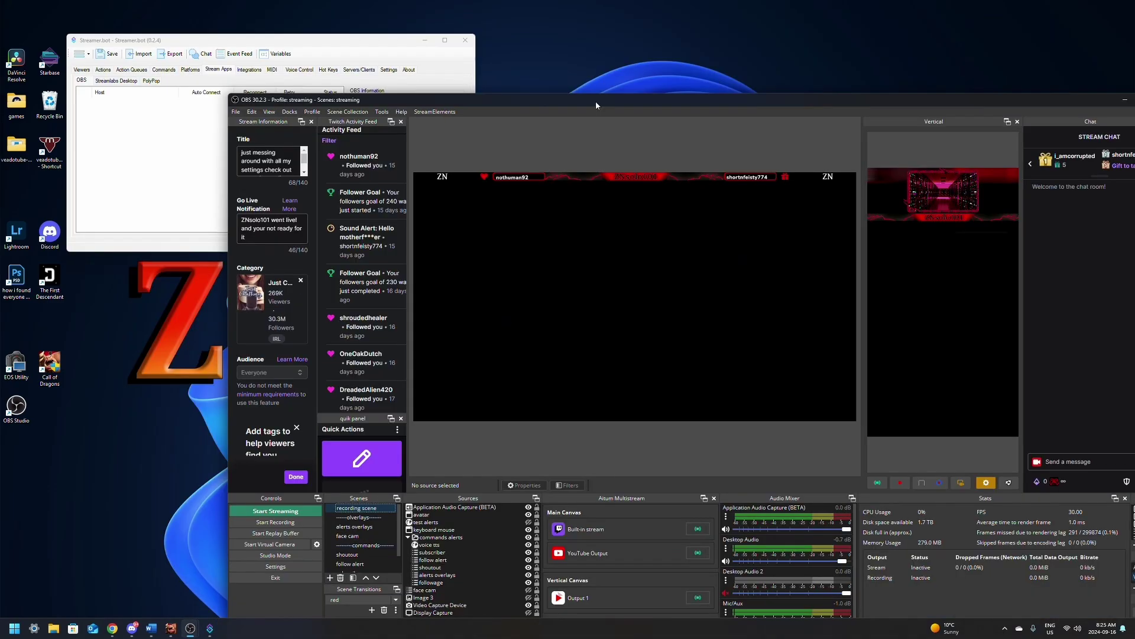
pyautogui.click(382, 112)
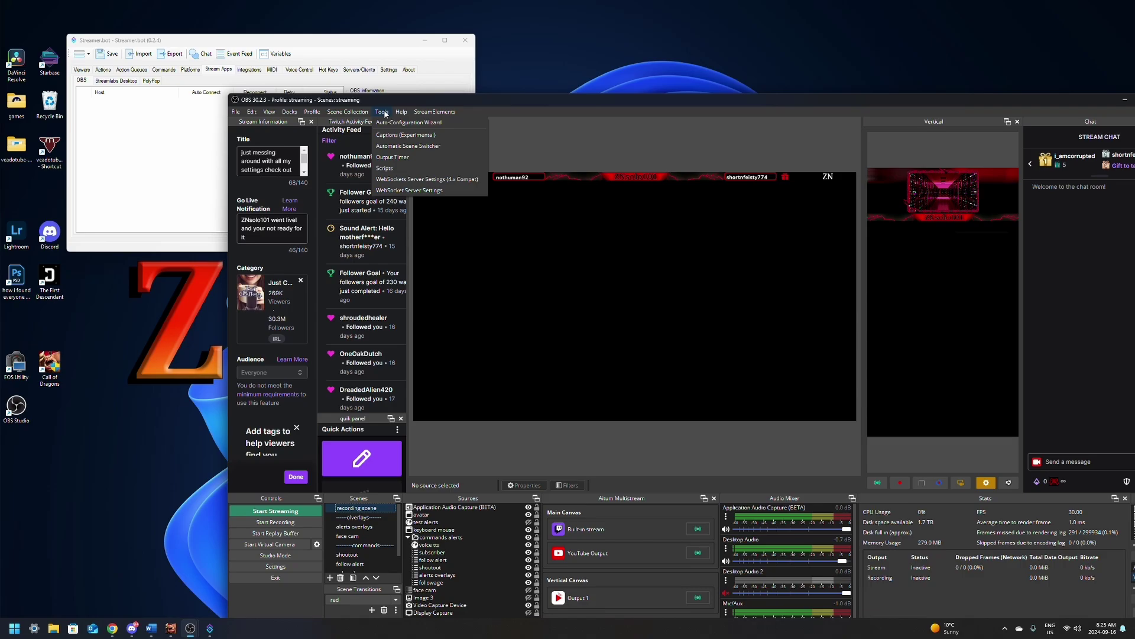
pyautogui.click(395, 191)
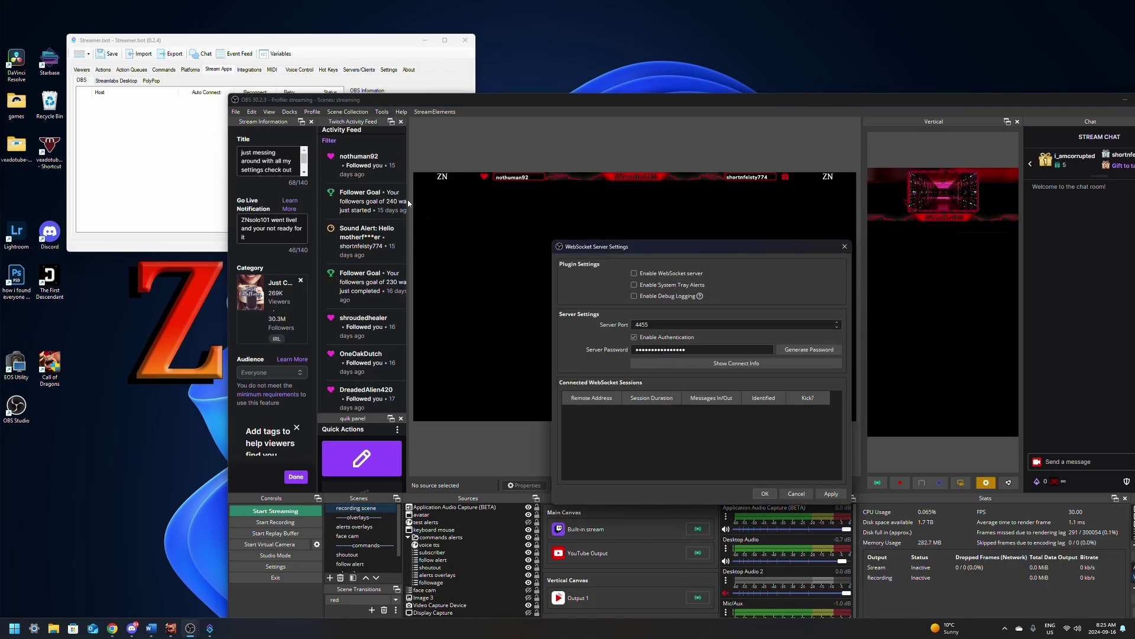
pyautogui.moveTo(717, 247); pyautogui.dragTo(640, 190)
pyautogui.click(556, 217)
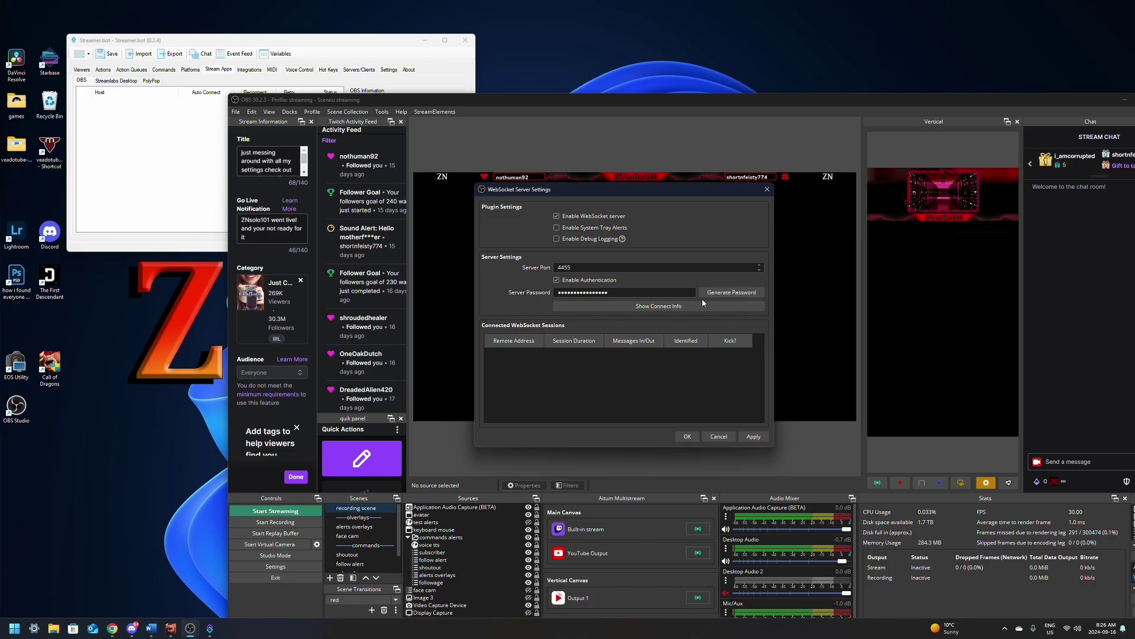
# Step: Copy the server password from the Connect Info dialog, then close it
pyautogui.click(643, 309)
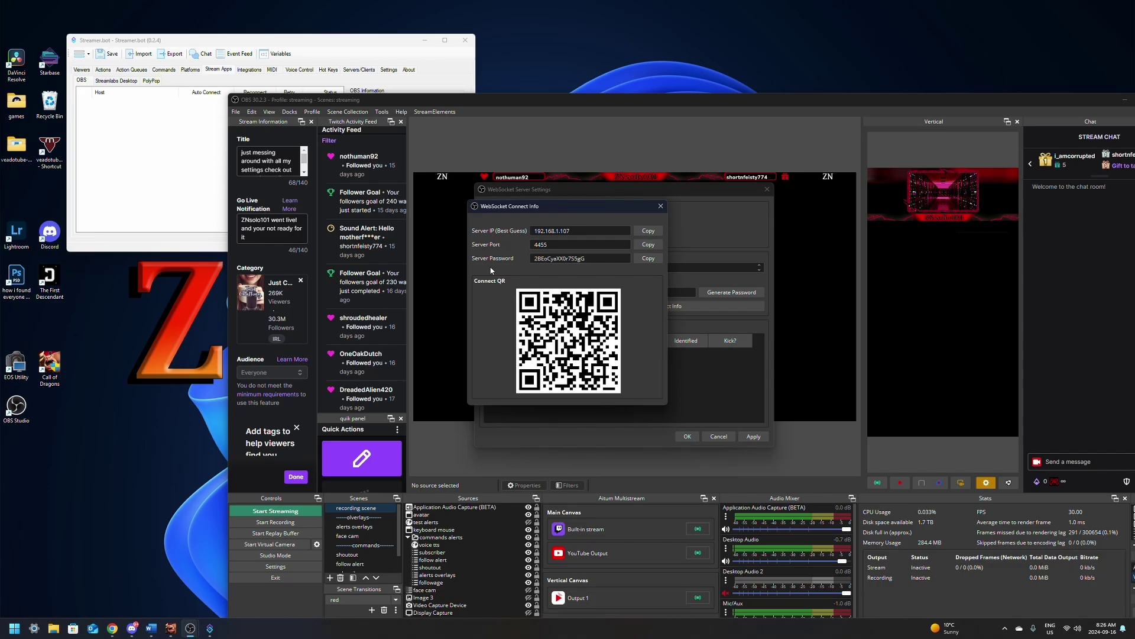
pyautogui.click(648, 259)
pyautogui.click(661, 207)
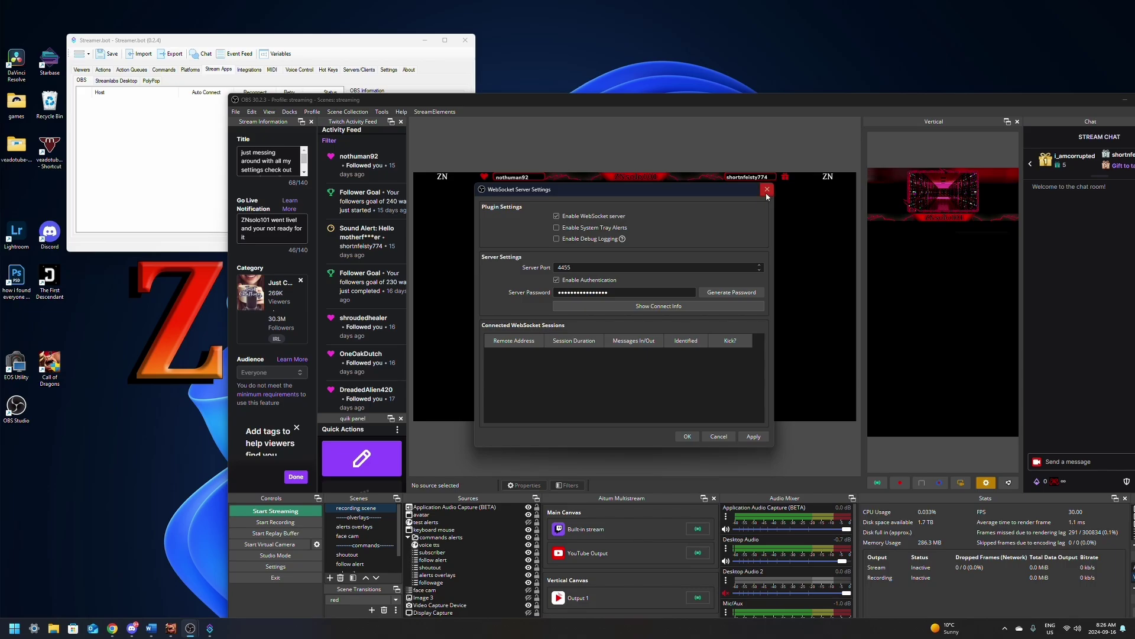
# Step: Add an OBS connection named 'streaming' with the pasted password, Auto Connect and Reconnect enabled
pyautogui.click(703, 438)
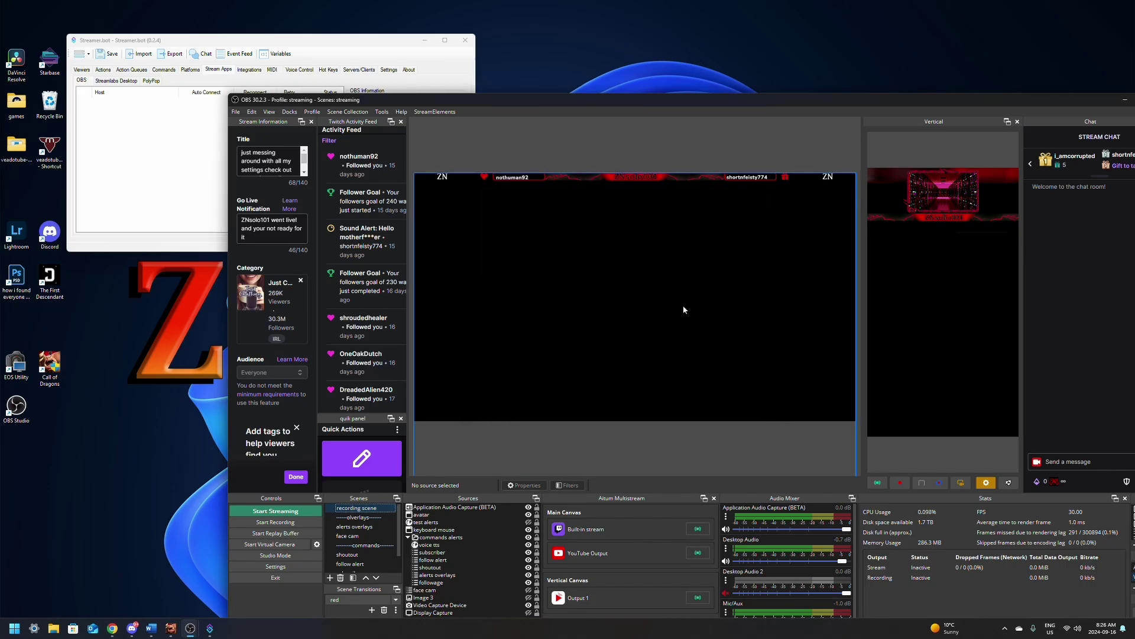
pyautogui.rightClick(136, 124)
pyautogui.click(155, 128)
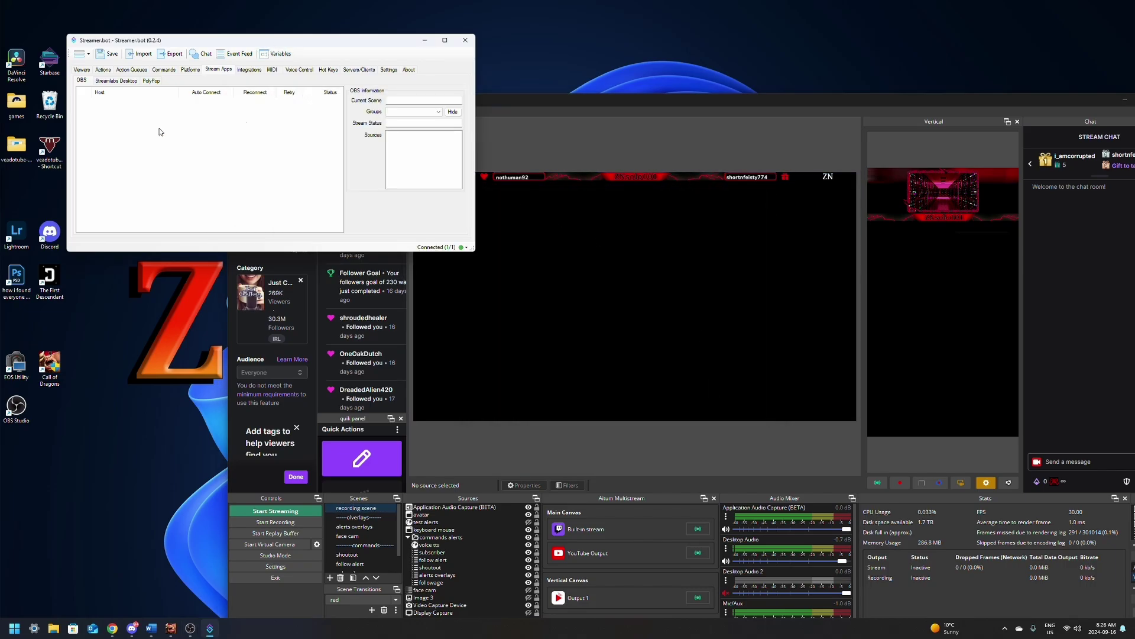
pyautogui.click(248, 101)
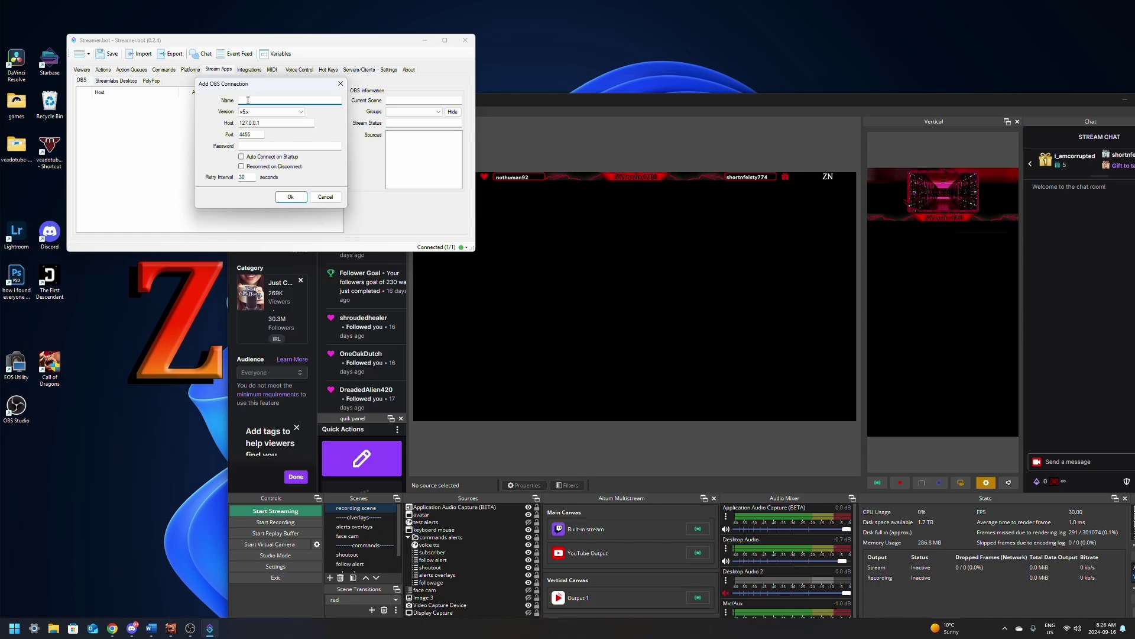
pyautogui.write('streaming')
pyautogui.click(250, 146)
pyautogui.hotkey('ctrl', 'v')
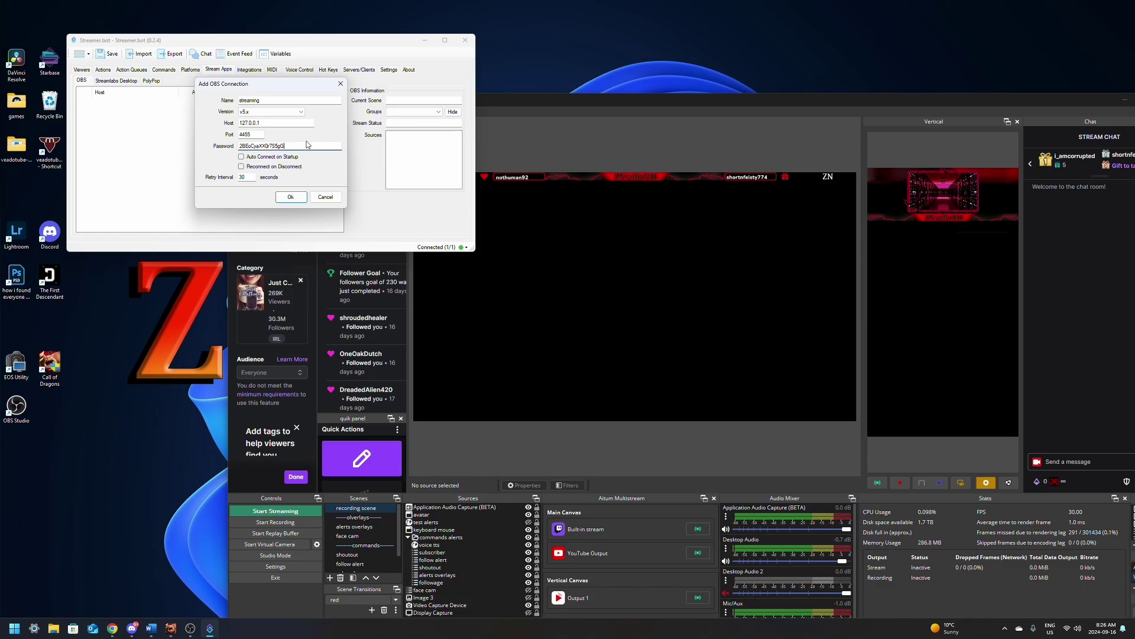
pyautogui.click(243, 158)
pyautogui.click(249, 168)
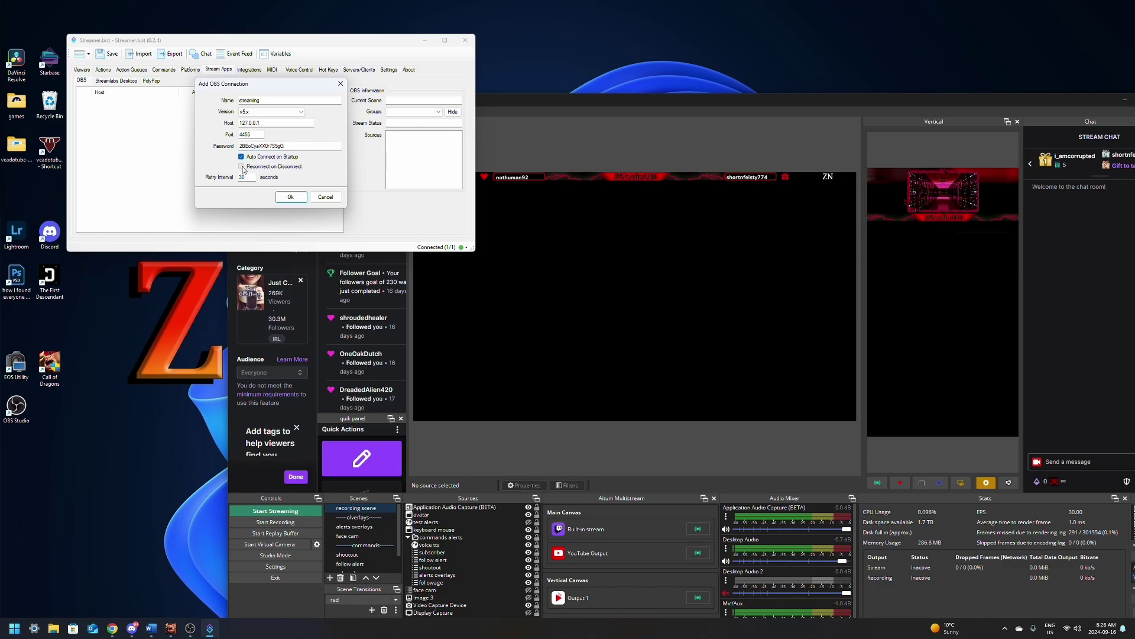
pyautogui.click(291, 198)
# Step: Connect the streaming connection to OBS Studio on port 4455
pyautogui.rightClick(131, 104)
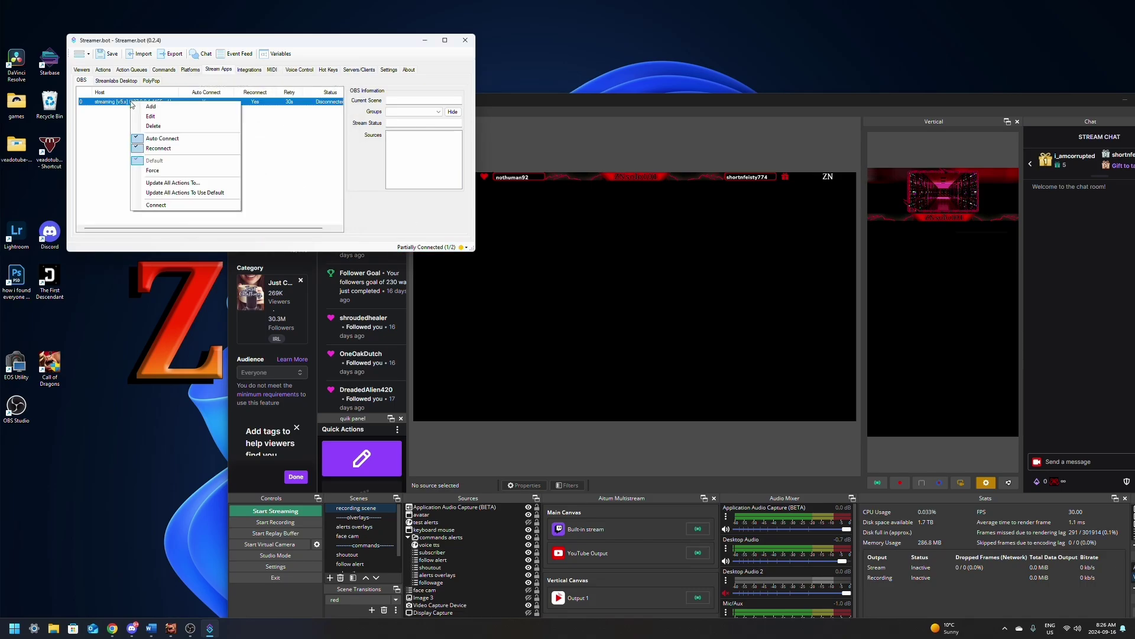
pyautogui.click(157, 207)
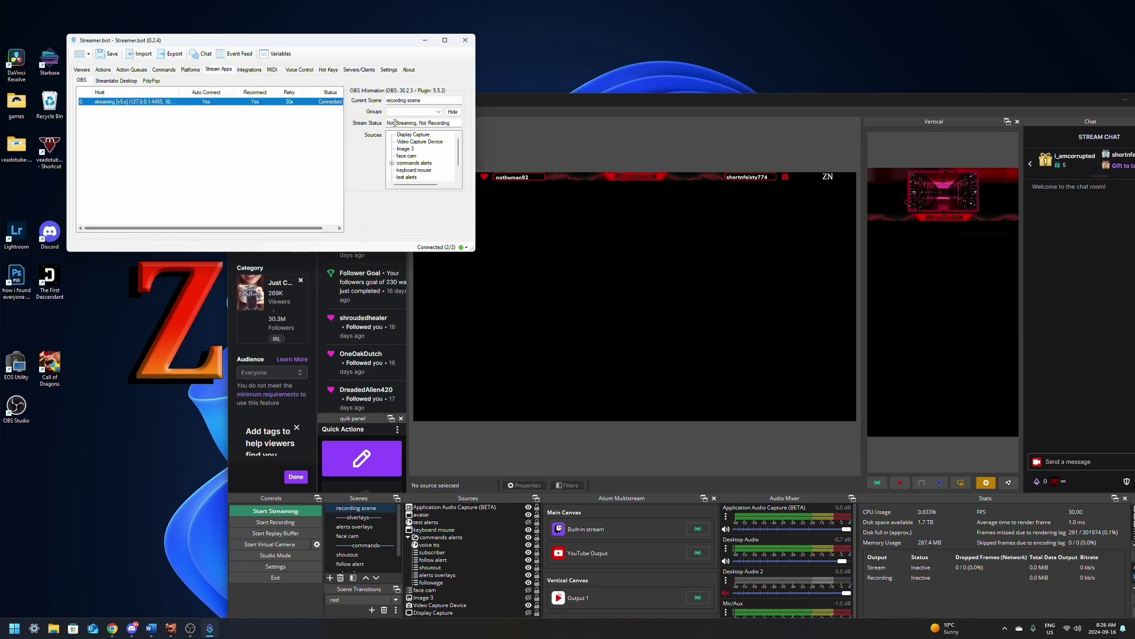
pyautogui.click(409, 102)
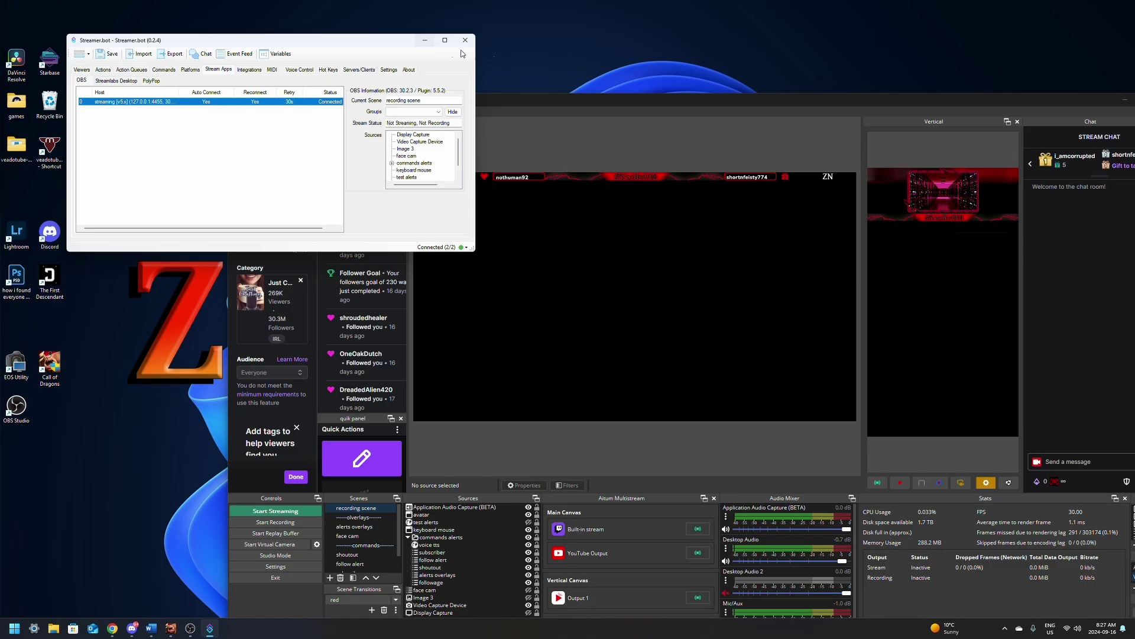
# Step: Download the Voicemod v2 installer VoicemodSetup_2.51.0.0 from voicemod.net and run it
pyautogui.hotkey('alt', 'Tab')
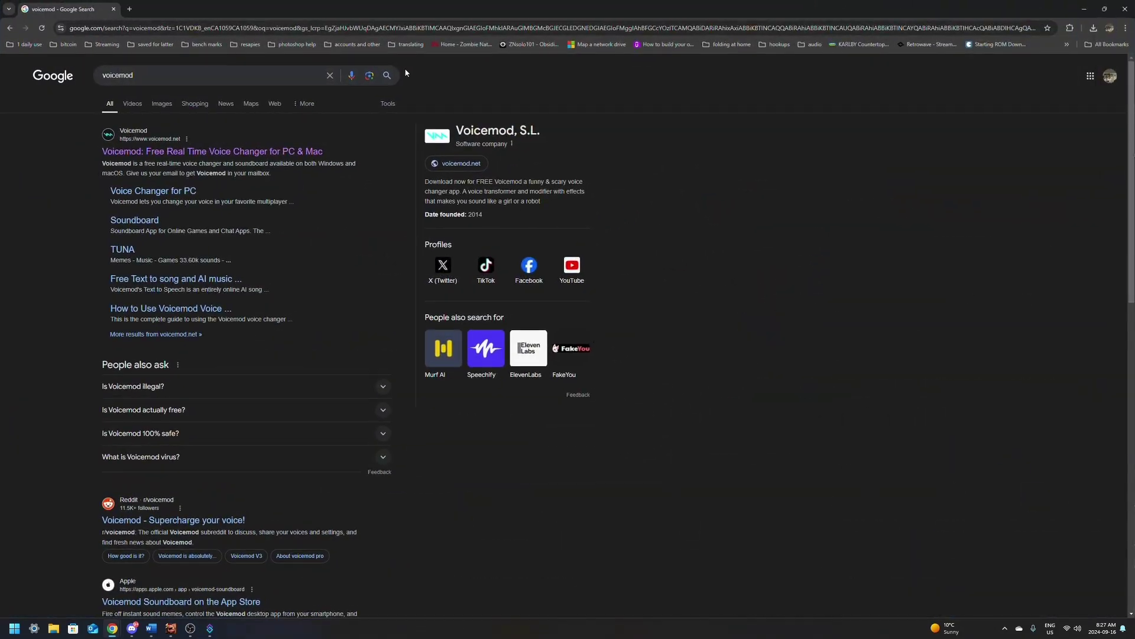
pyautogui.click(202, 152)
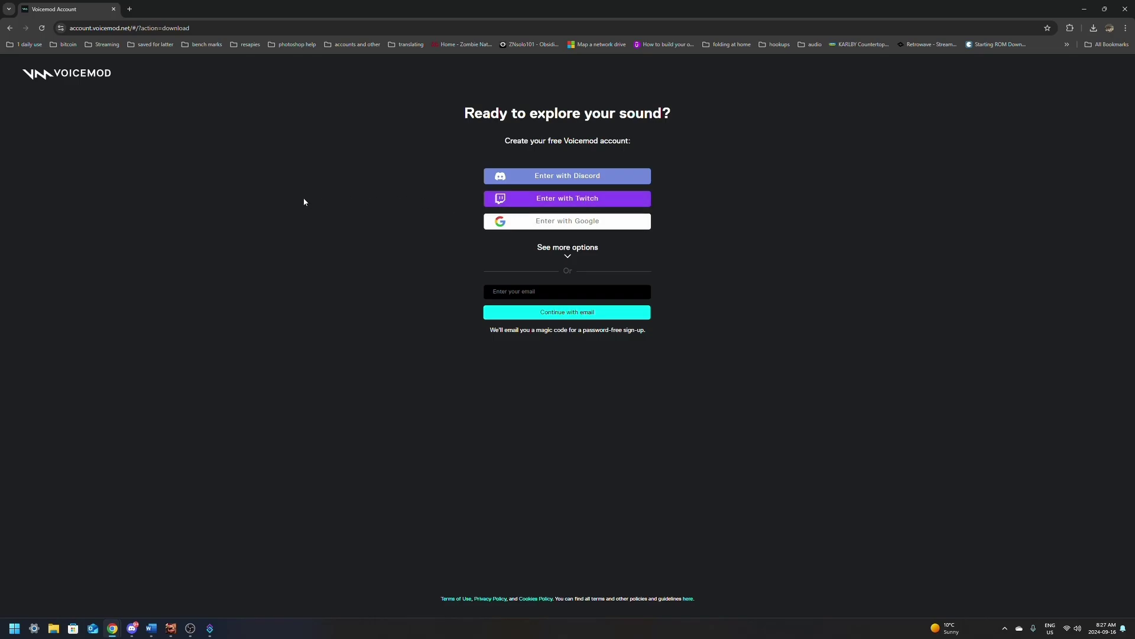
pyautogui.click(542, 198)
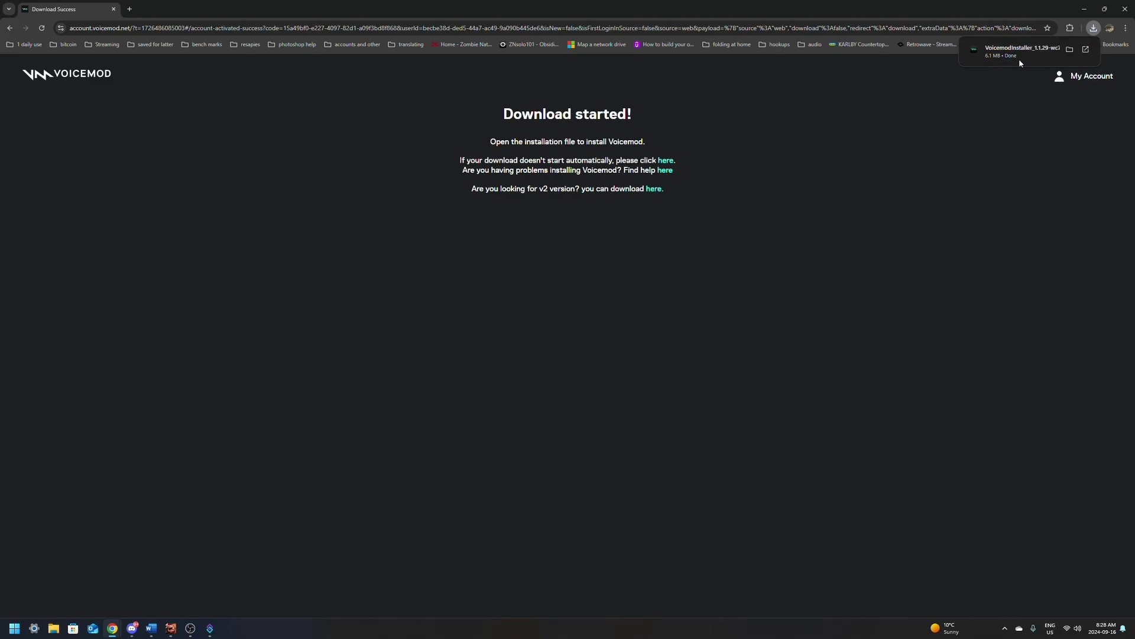
pyautogui.moveTo(1035, 56)
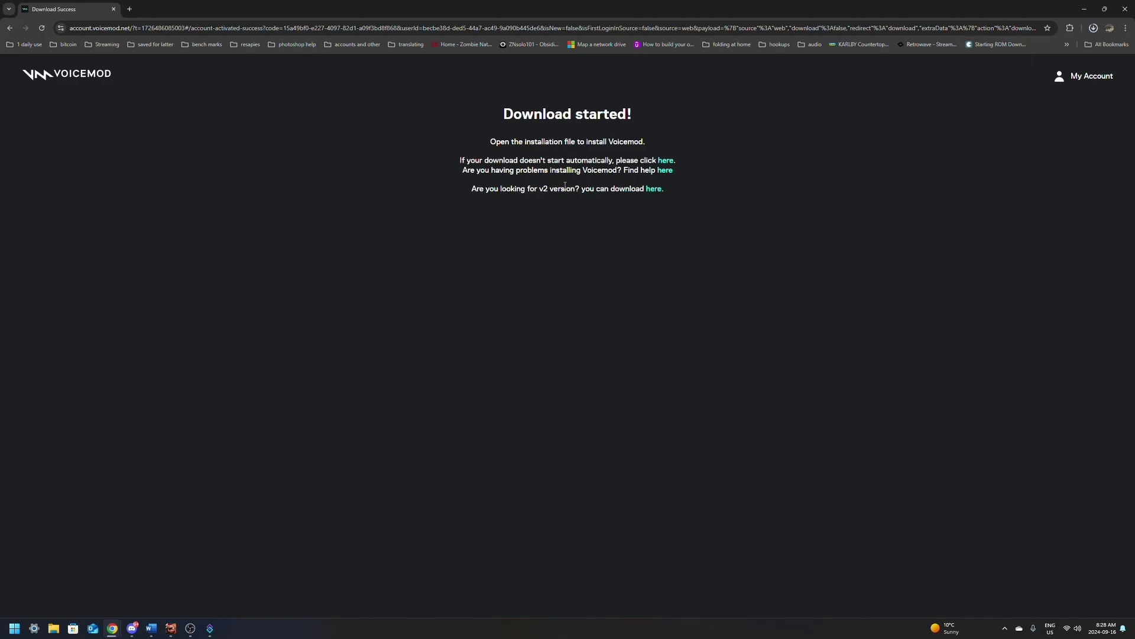
pyautogui.click(656, 189)
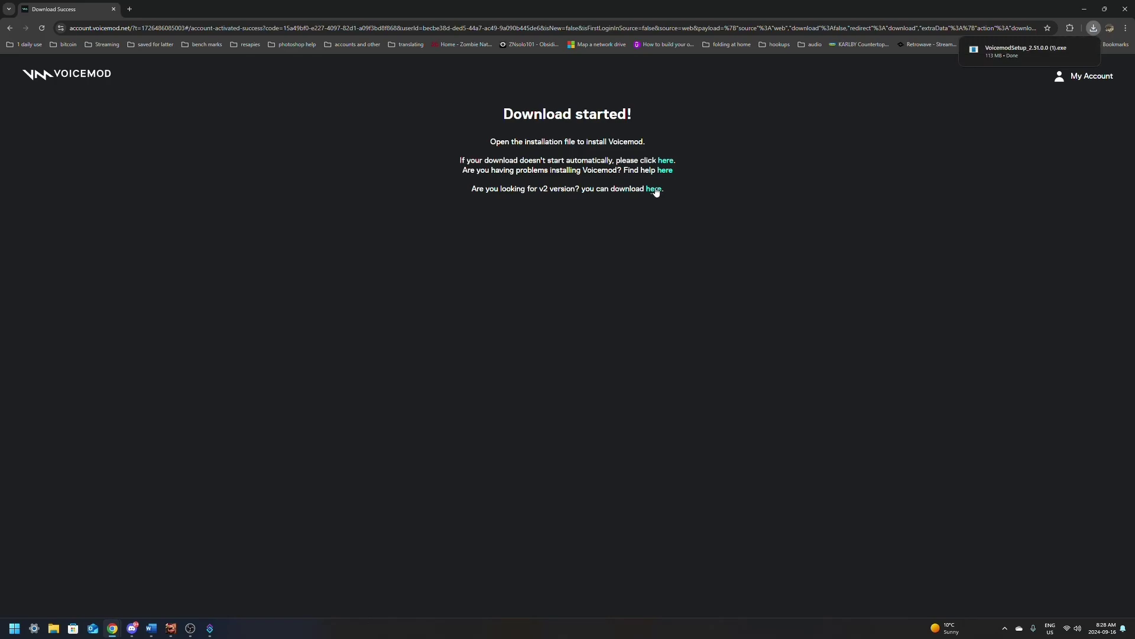
pyautogui.click(1009, 55)
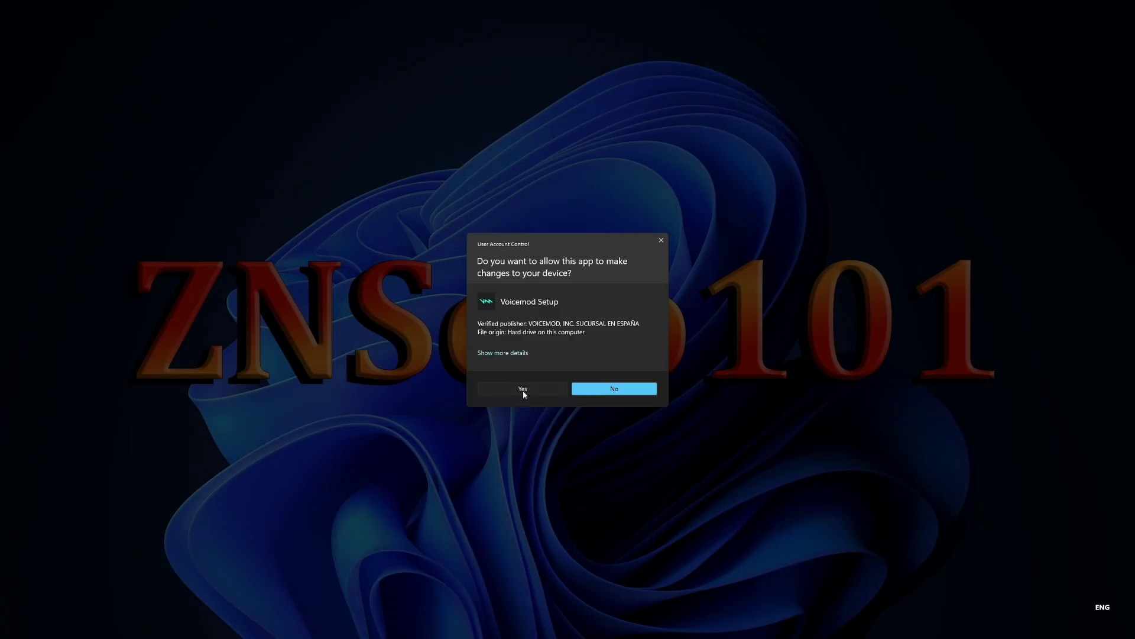
# Step: Install Voicemod in English at the default location, finishing with Launch Voicemod checked
pyautogui.click(523, 389)
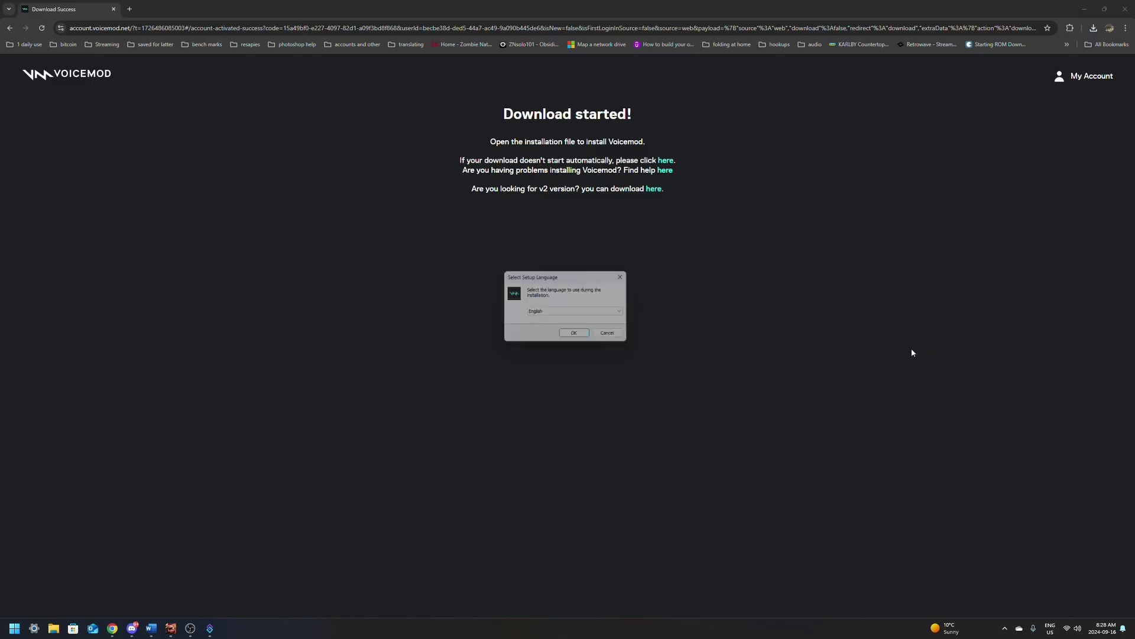
pyautogui.click(525, 350)
pyautogui.click(644, 405)
pyautogui.press('Return')
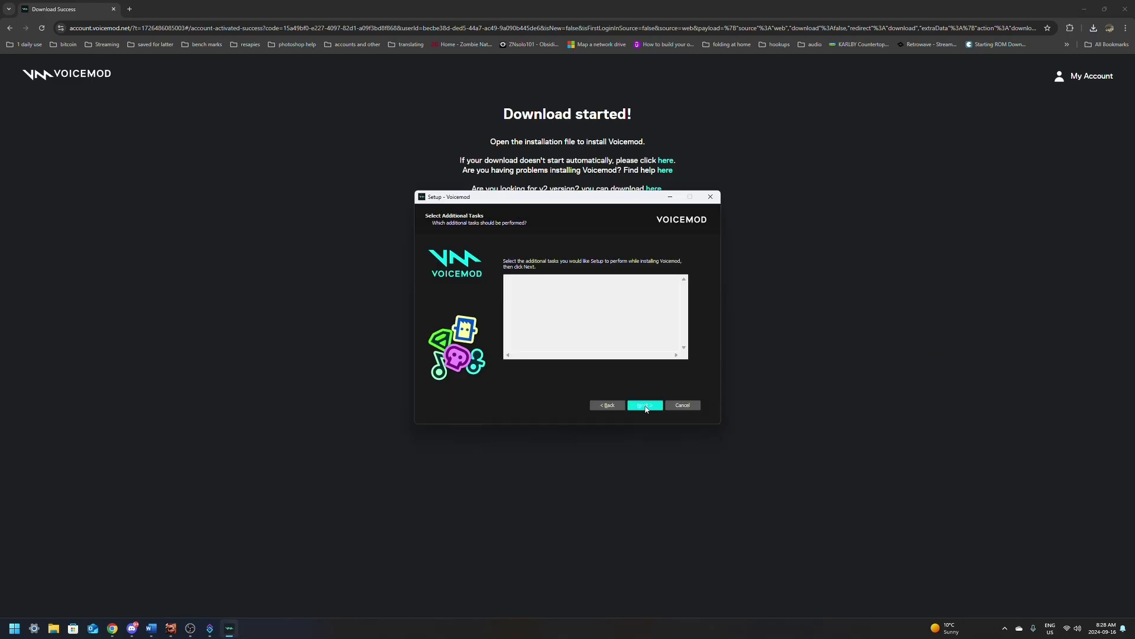
pyautogui.press('Return')
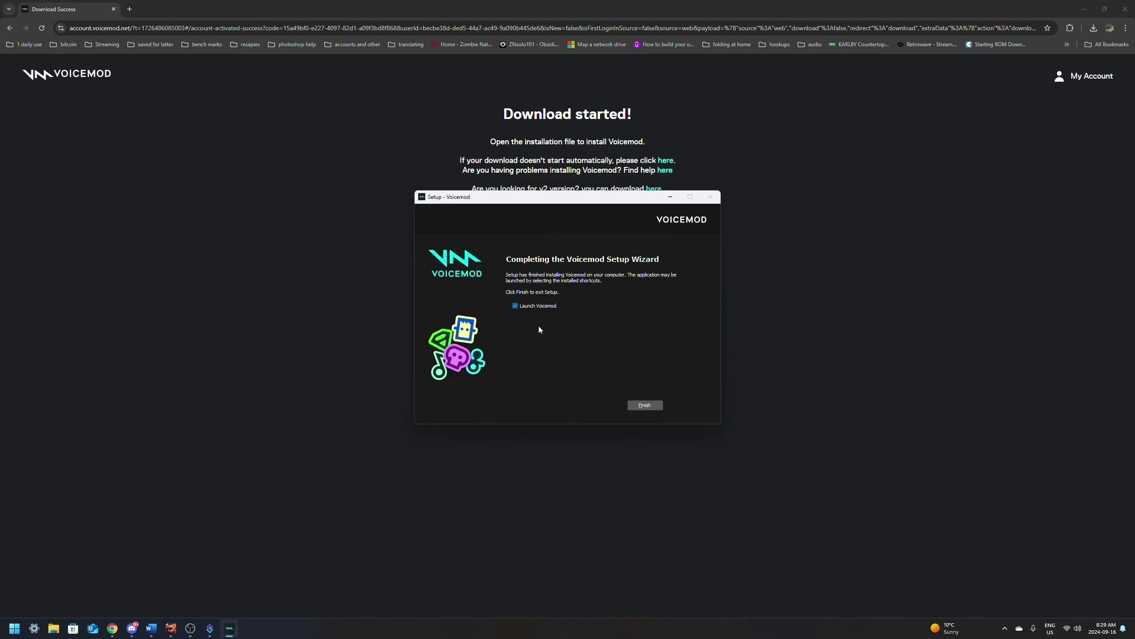
pyautogui.click(645, 405)
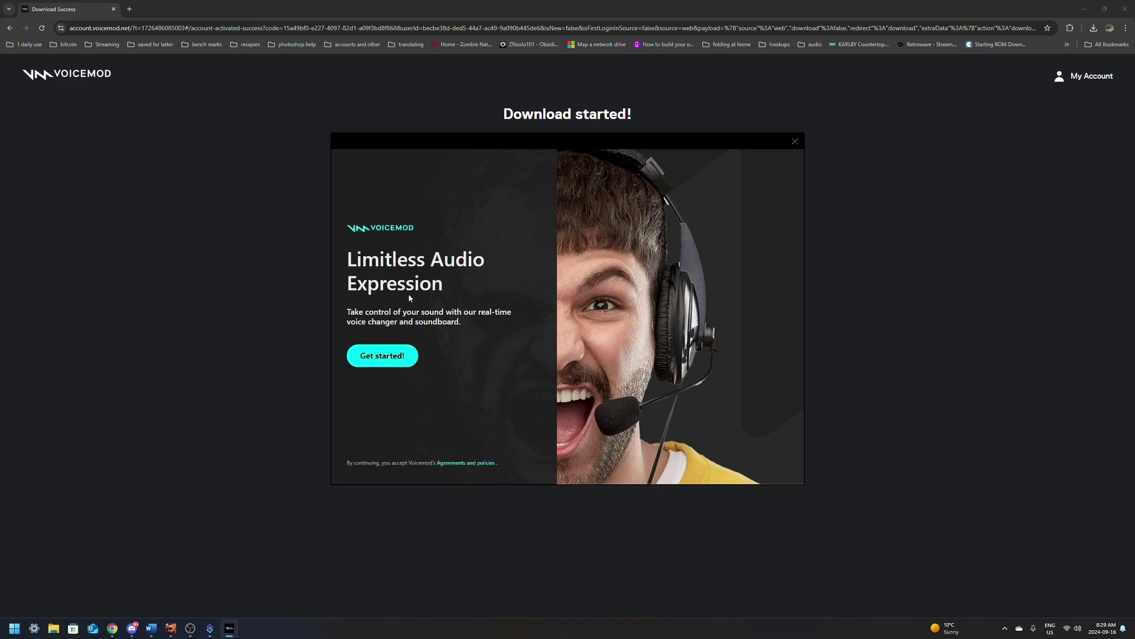
# Step: Start Voicemod onboarding, close the opened browser, and choose Content creation as the intended use
pyautogui.click(380, 359)
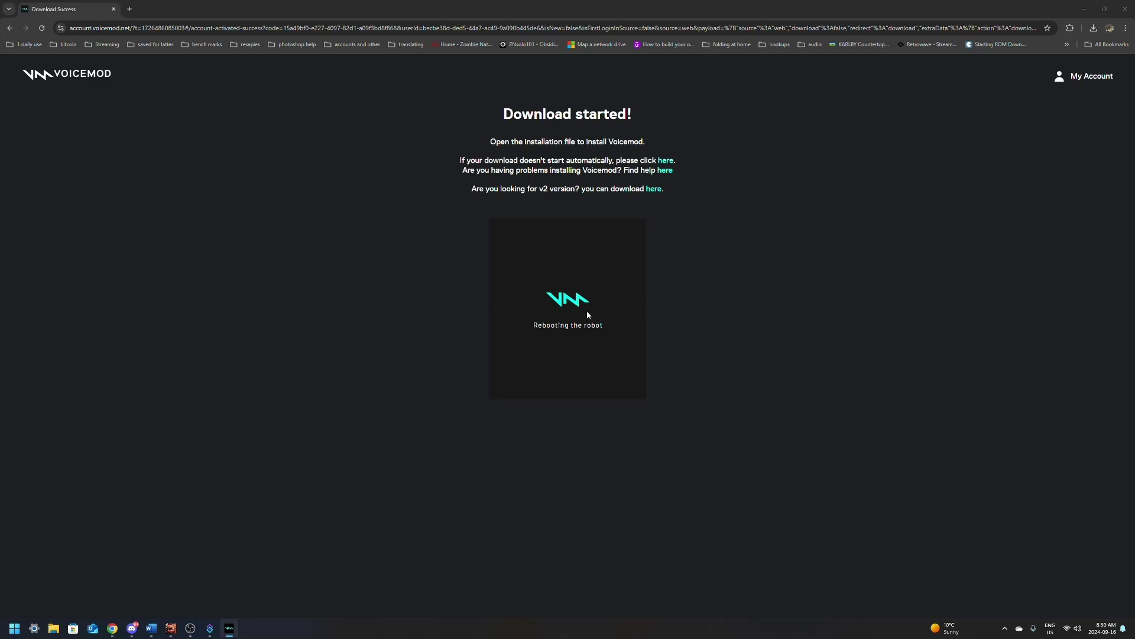
pyautogui.click(115, 10)
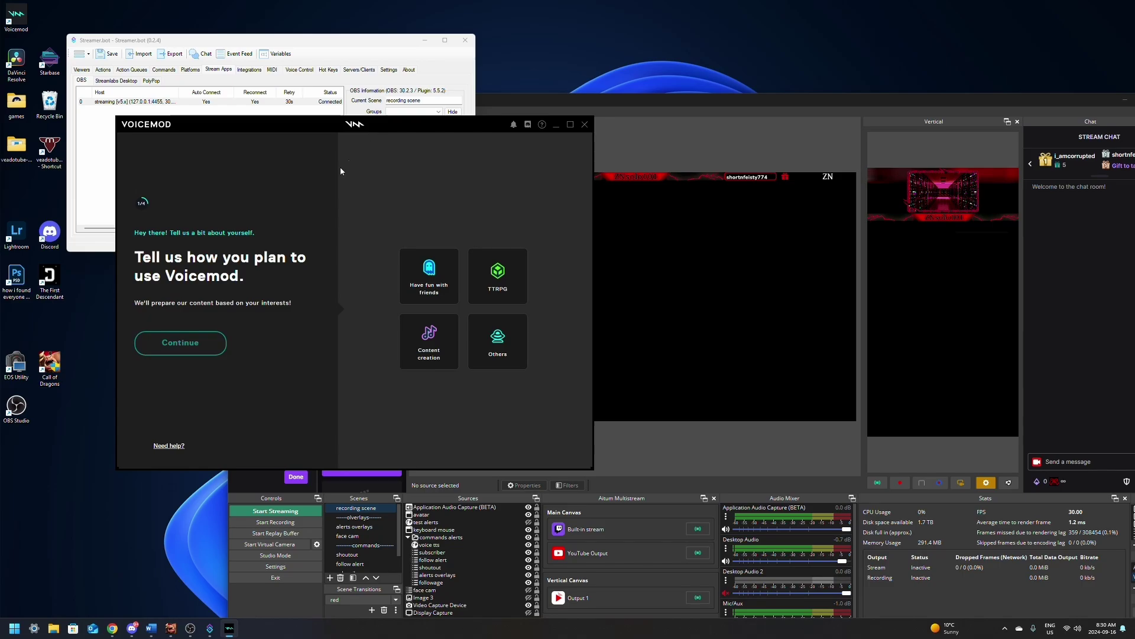
pyautogui.click(421, 350)
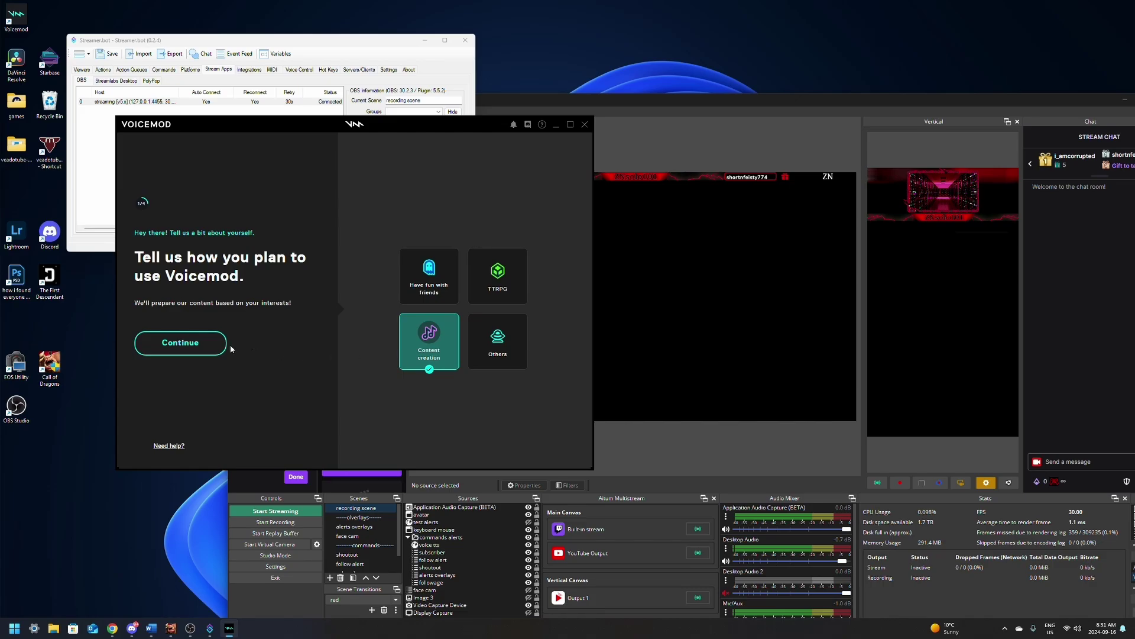
# Step: Keep Headset Microphone and Earphone as the audio devices and complete the onboarding
pyautogui.click(177, 347)
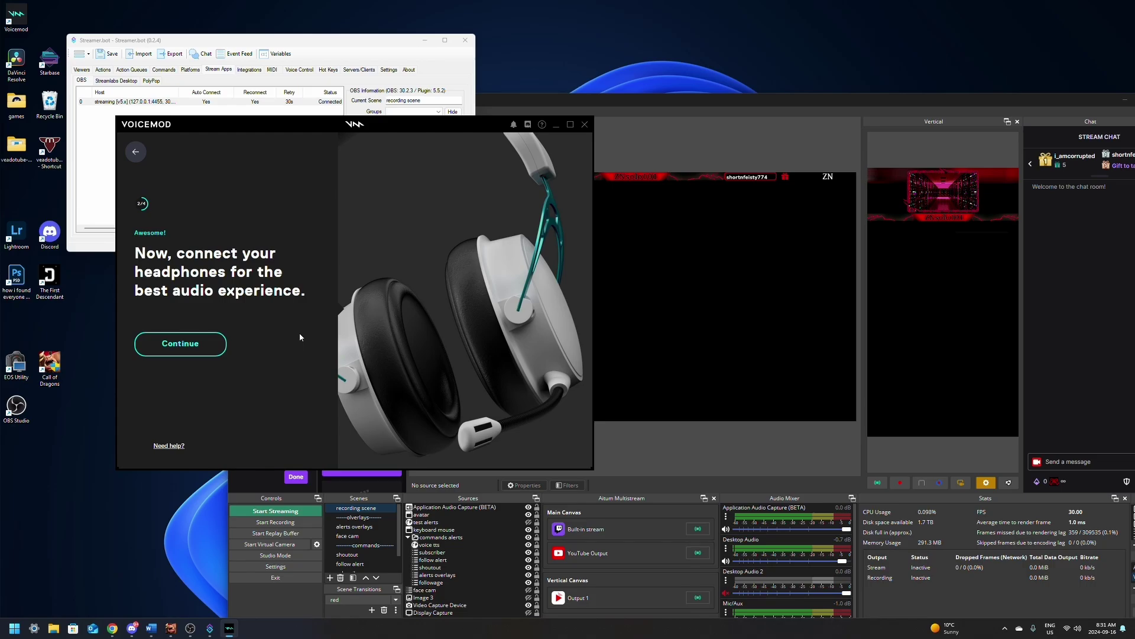
pyautogui.click(198, 347)
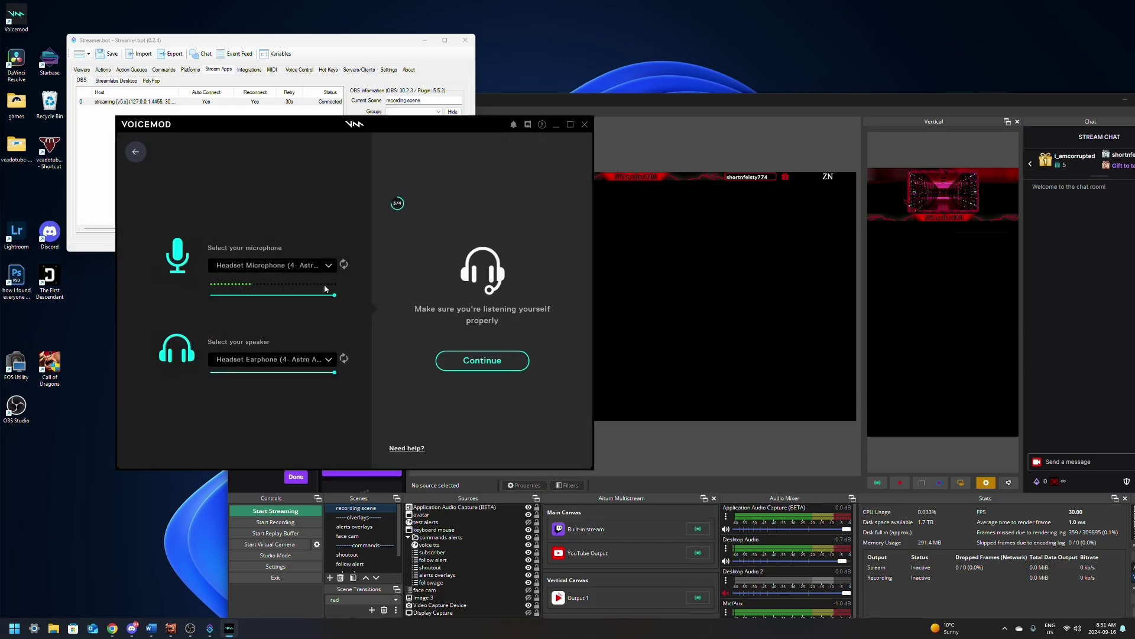
pyautogui.click(482, 360)
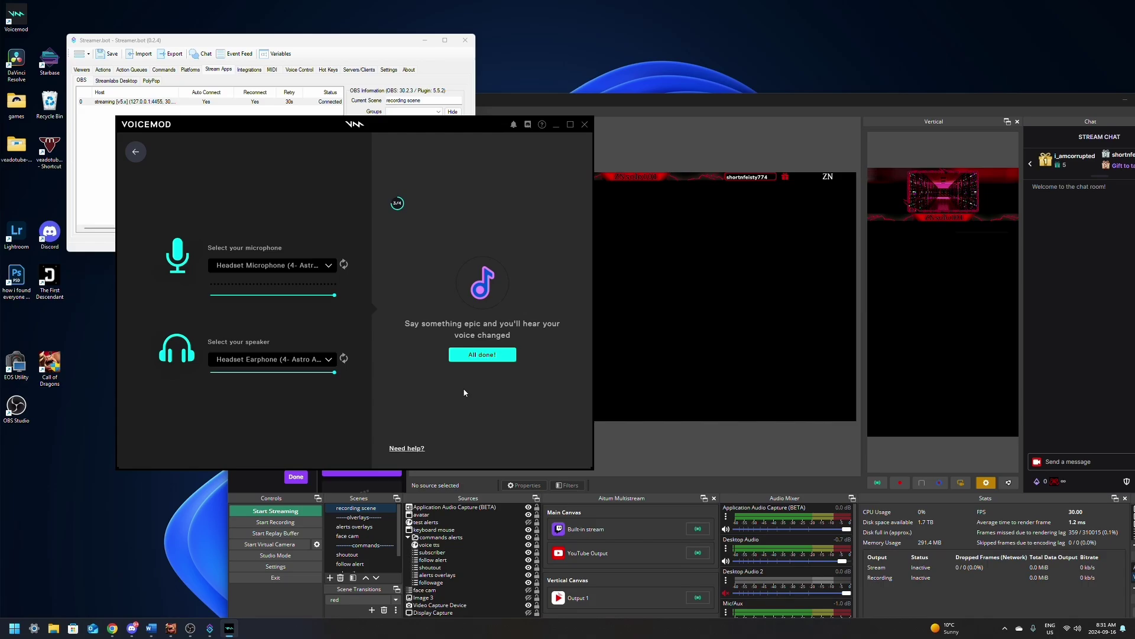
pyautogui.click(483, 359)
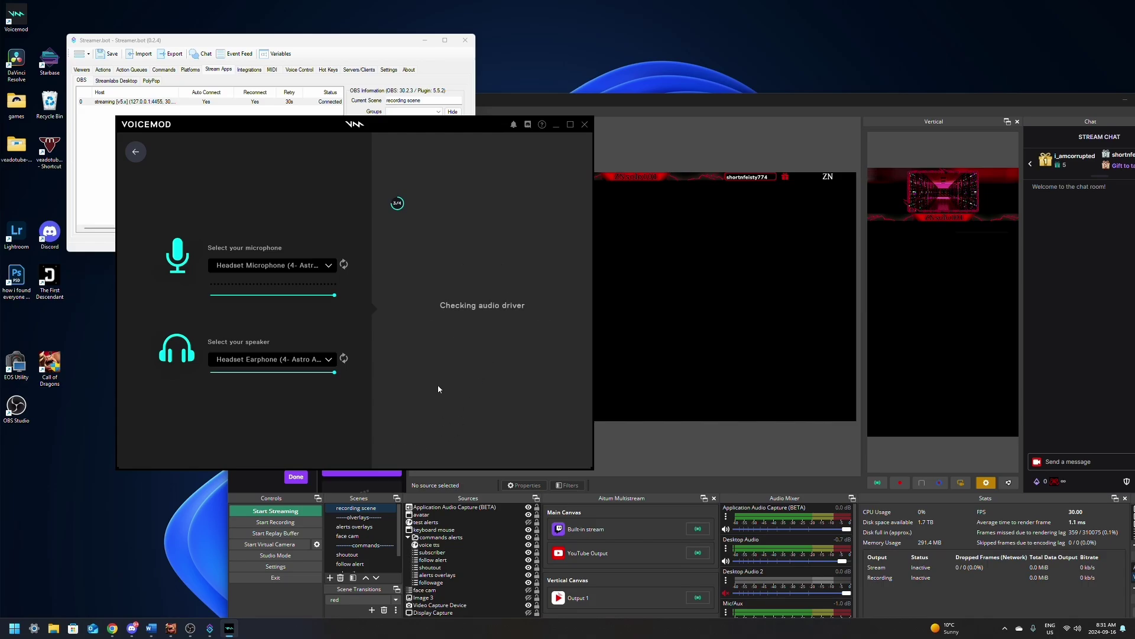